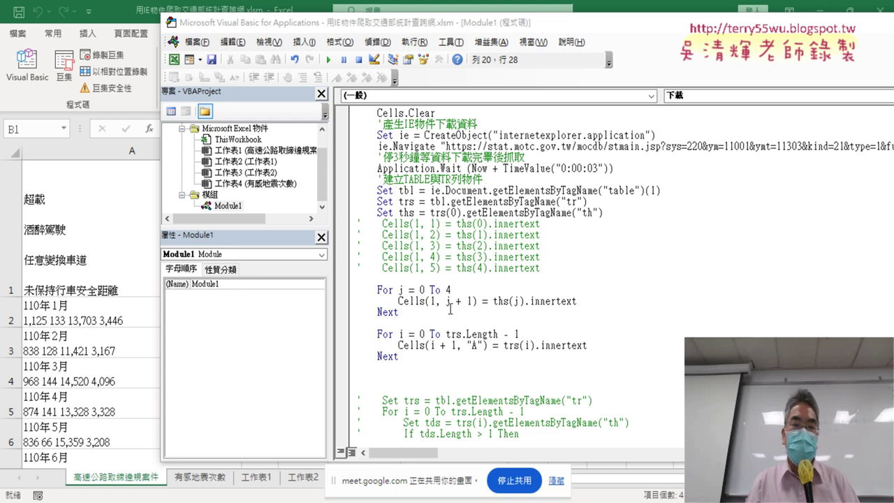
Inspect the worksheet's column A and row 2 contents, then return to the macro code
{"action": "left_click", "coordinate": [459, 303]}
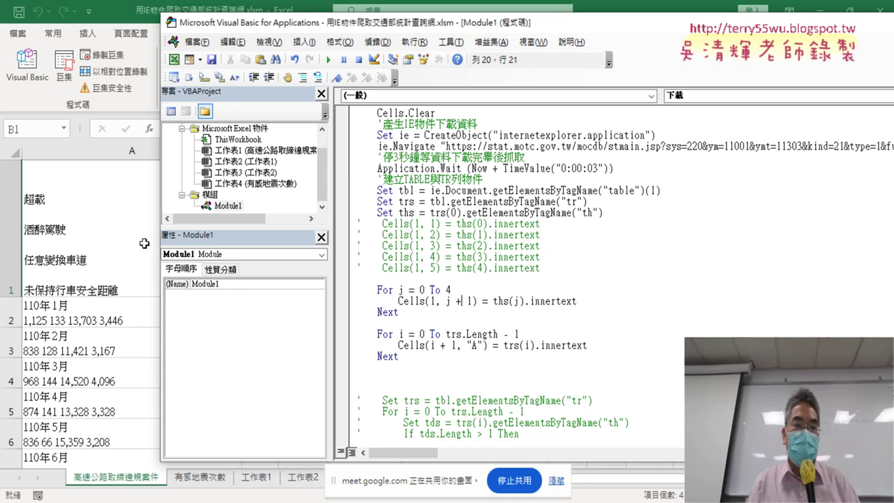
{"action": "left_click", "coordinate": [81, 240]}
{"action": "left_click", "coordinate": [145, 156]}
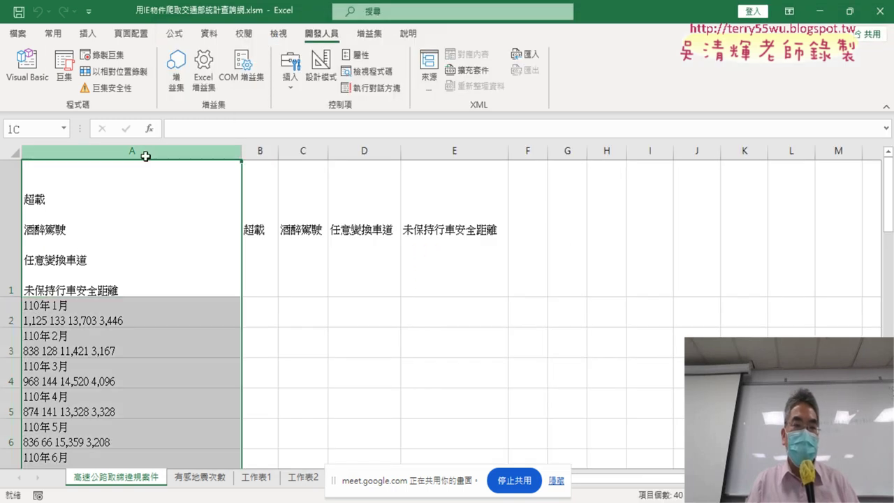
{"action": "left_click", "coordinate": [131, 209]}
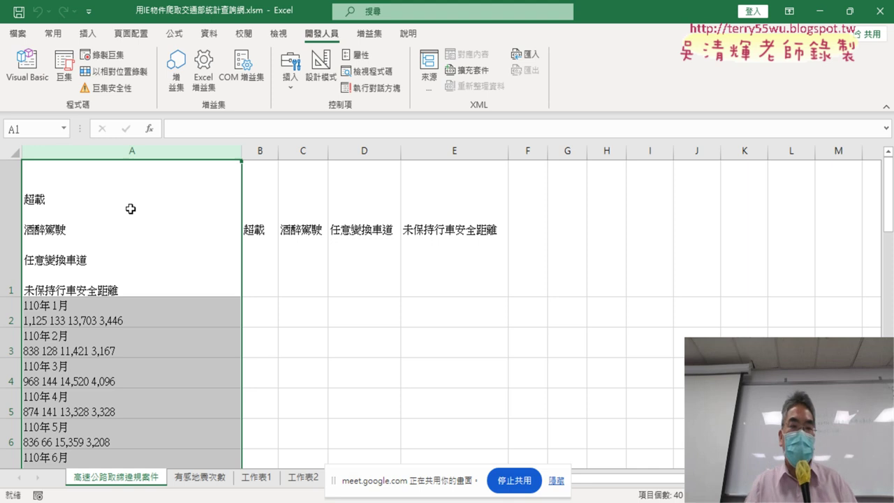
{"action": "left_click", "coordinate": [167, 313]}
{"action": "left_click", "coordinate": [12, 314]}
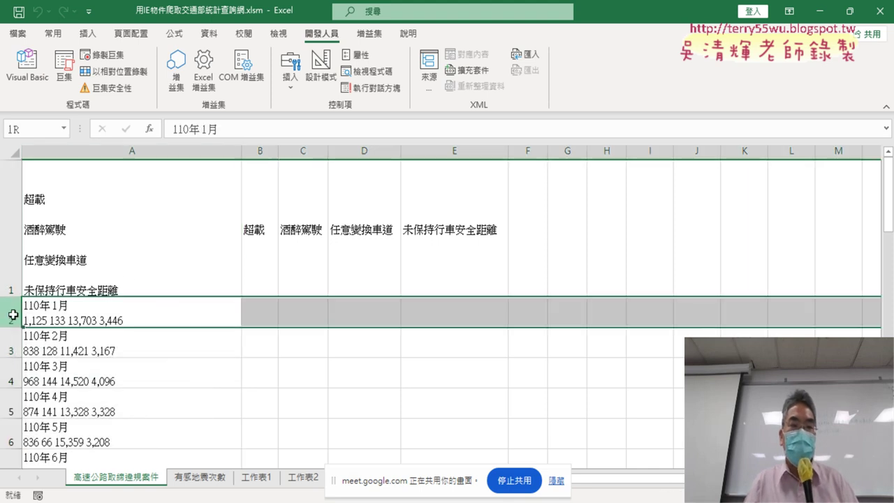
{"action": "left_click", "coordinate": [84, 315]}
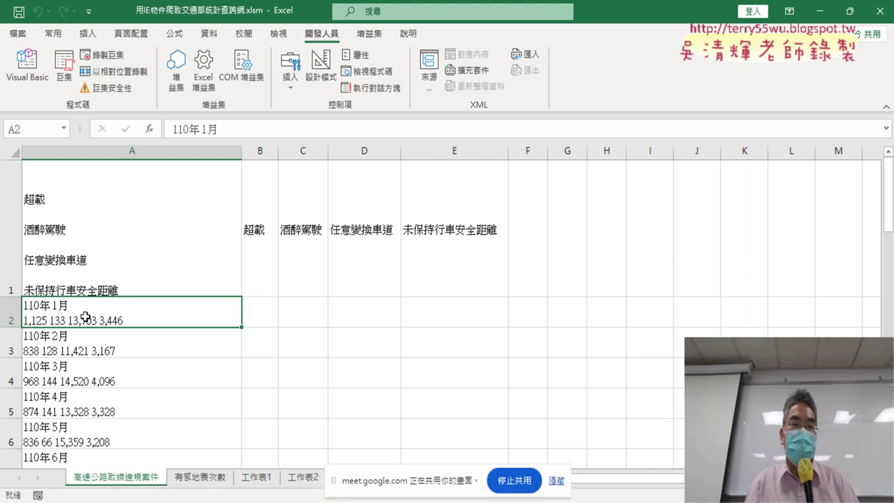
{"action": "left_click", "coordinate": [62, 229]}
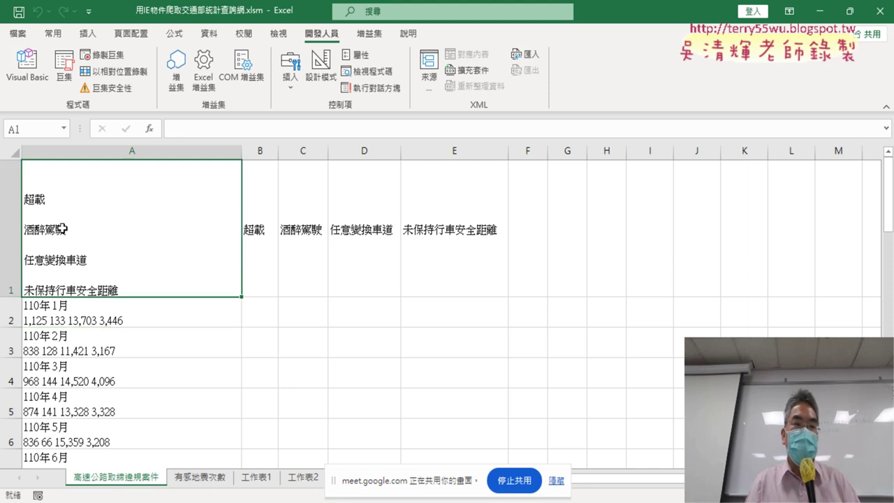
{"action": "left_click", "coordinate": [27, 66]}
Change the row loop to For i = 1 To trs.Length - 1, rerun it, and check the sheet
{"action": "scroll", "coordinate": [433, 300], "scroll_direction": "down", "scroll_amount": 1}
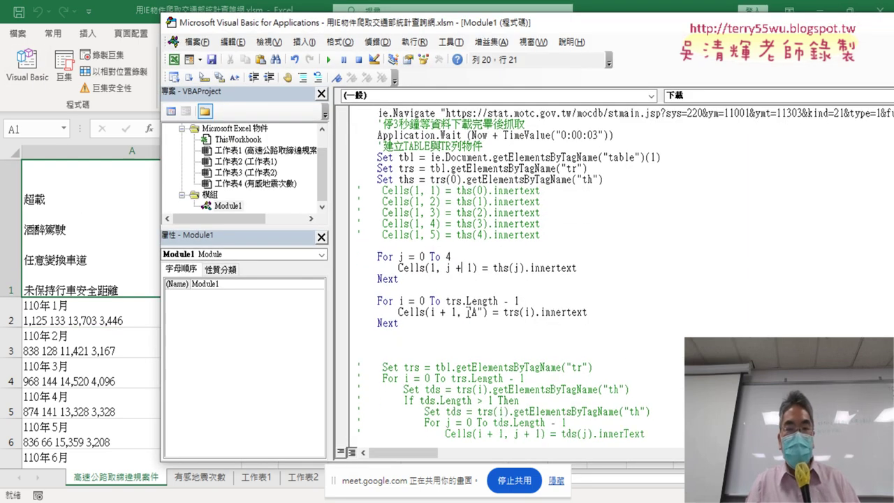
{"action": "scroll", "coordinate": [460, 301], "scroll_direction": "down", "scroll_amount": 1}
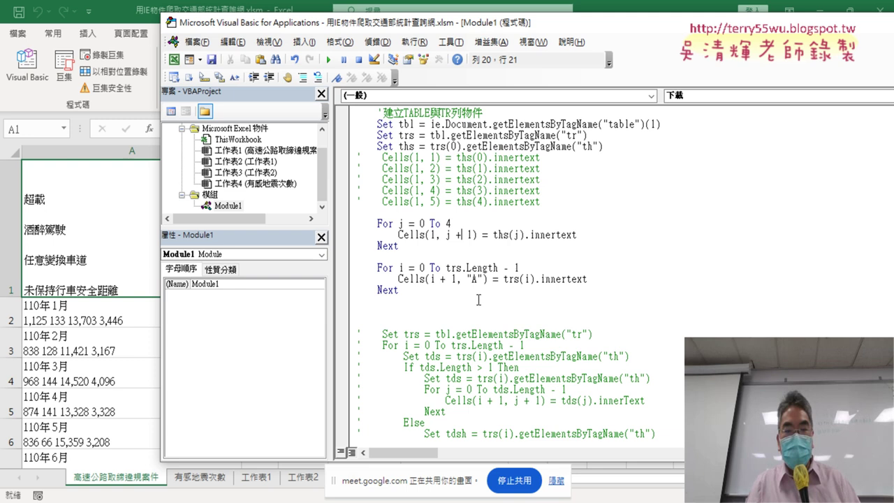
{"action": "double_click", "coordinate": [421, 267]}
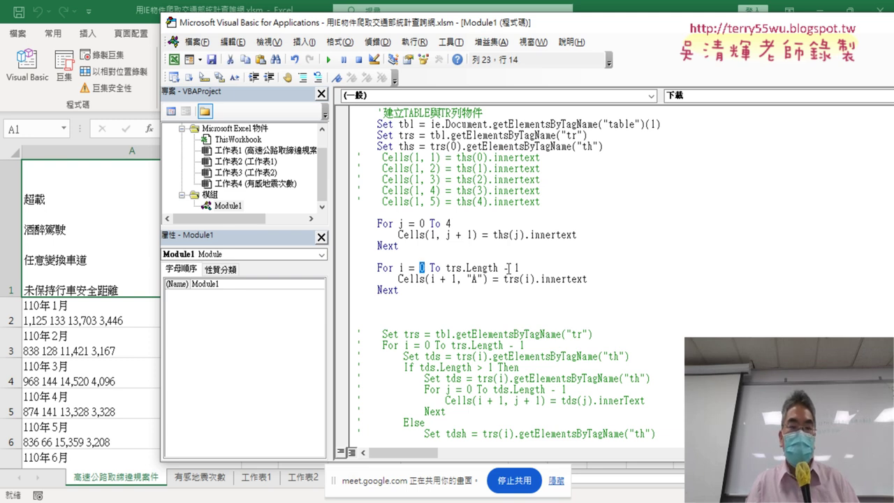
{"action": "left_click", "coordinate": [111, 229]}
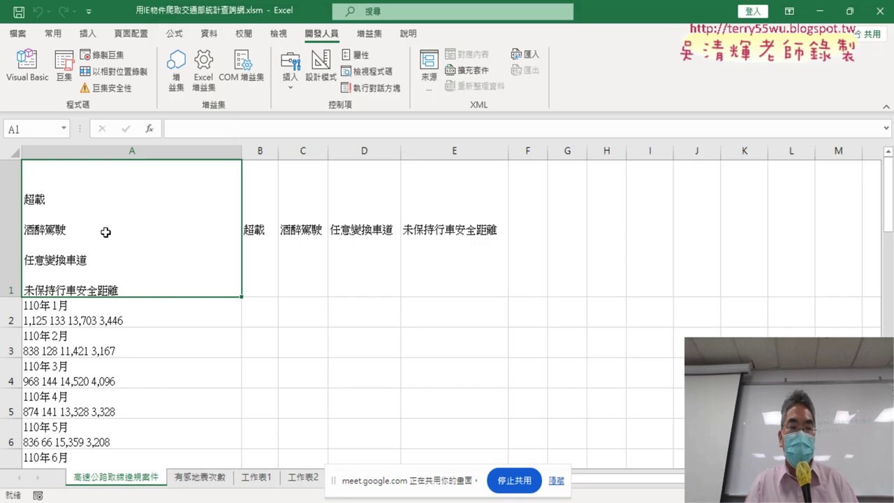
{"action": "left_click", "coordinate": [6, 222]}
{"action": "left_click", "coordinate": [28, 67]}
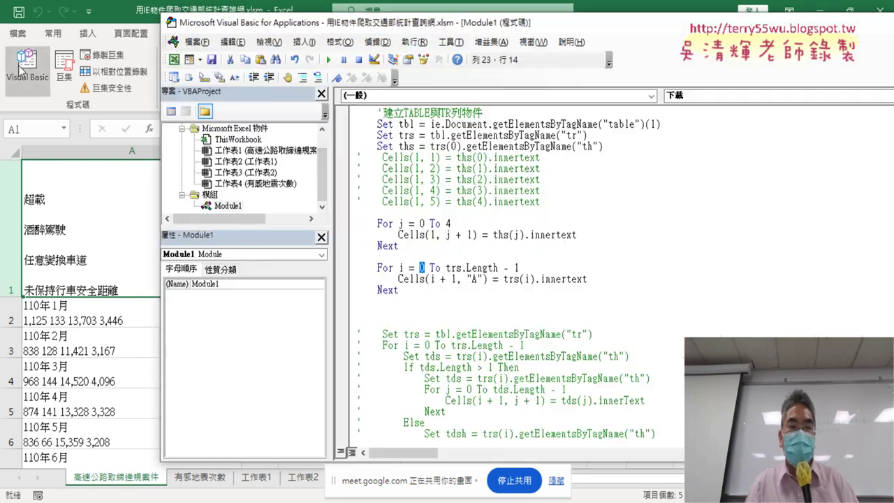
{"action": "scroll", "coordinate": [482, 289], "scroll_direction": "down", "scroll_amount": 1}
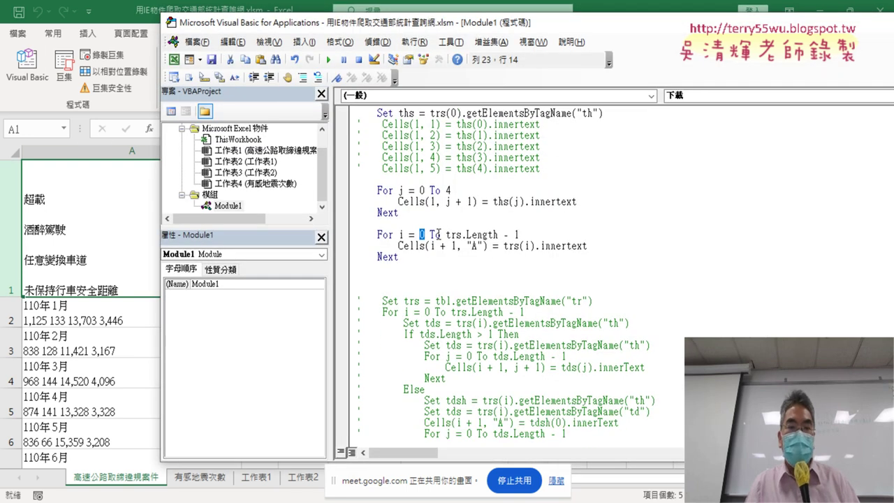
{"action": "key", "text": "F5"}
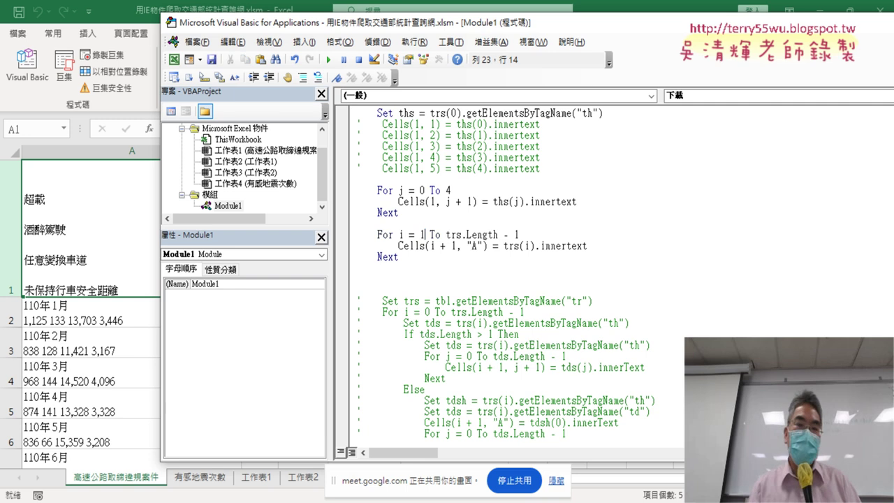
{"action": "left_click", "coordinate": [91, 315]}
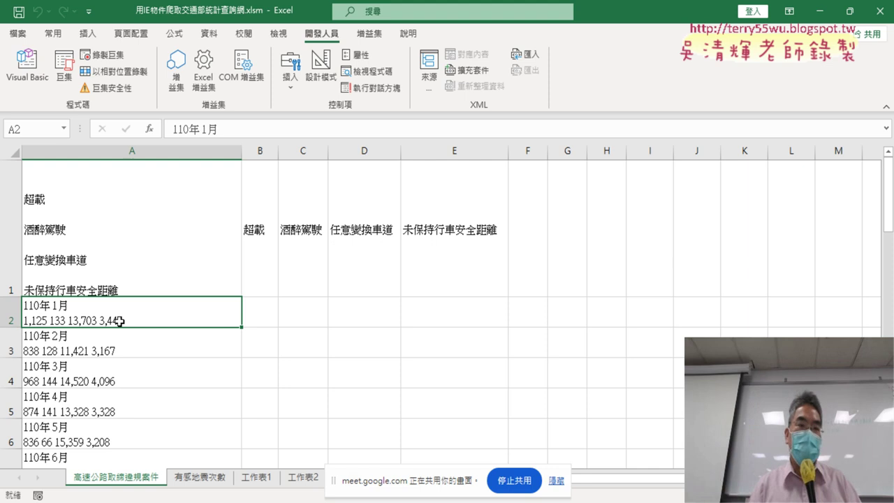
{"action": "left_click", "coordinate": [28, 66]}
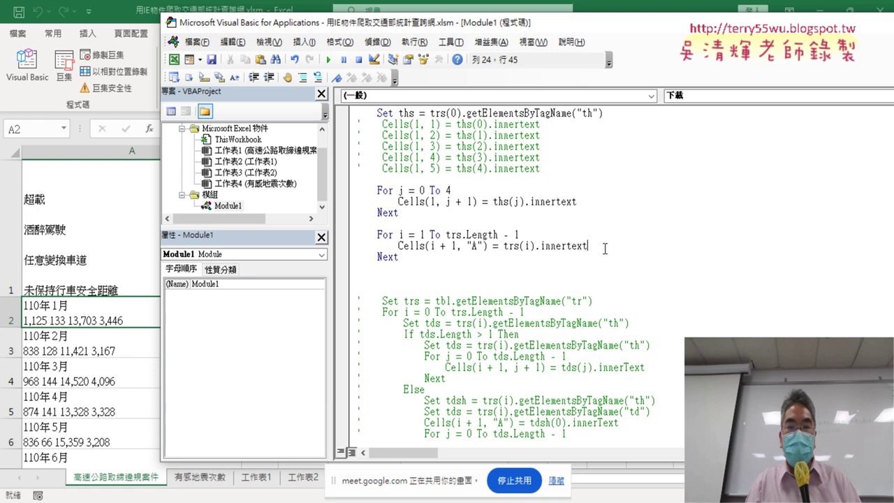
Add blank lines below the Cells(i + 1, "A") line and select the 'Set ths = trs(0)...' line
{"action": "key", "text": "Return"}
{"action": "key", "text": "Return"}
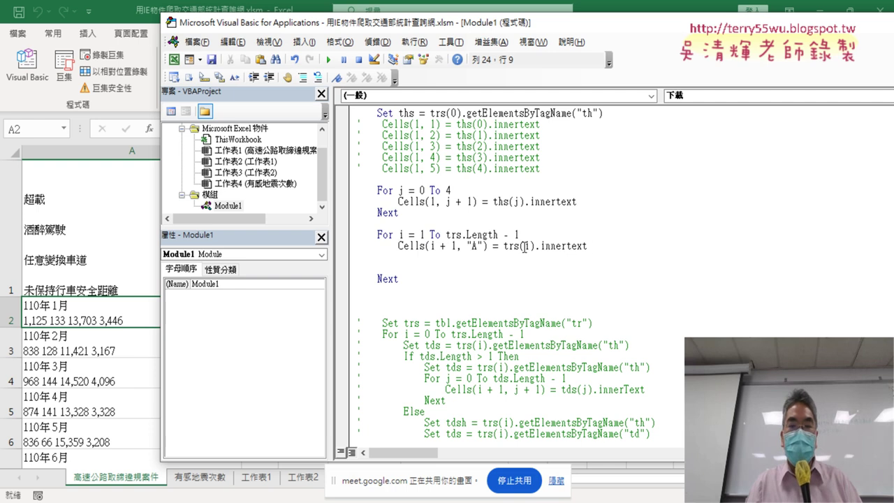
{"action": "scroll", "coordinate": [545, 232], "scroll_direction": "up", "scroll_amount": 1}
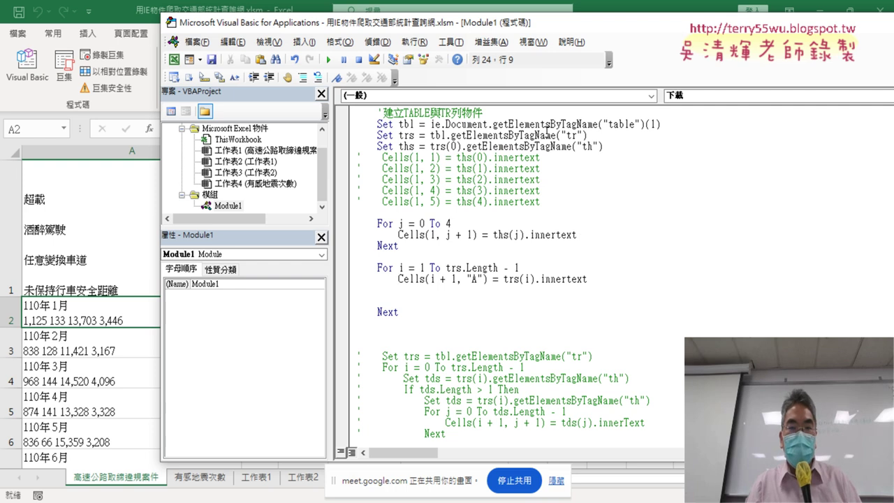
{"action": "left_click_drag", "start_coordinate": [605, 146], "coordinate": [381, 152]}
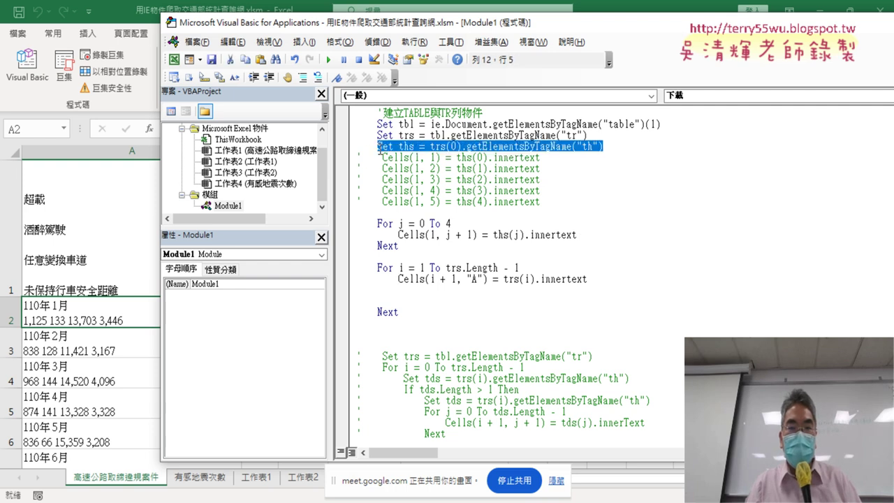
{"action": "right_click", "coordinate": [403, 151]}
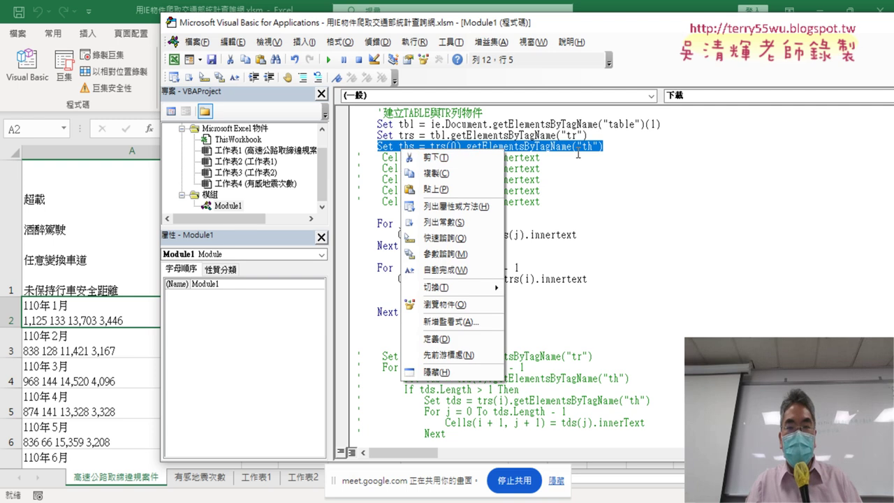
{"action": "left_click", "coordinate": [511, 150]}
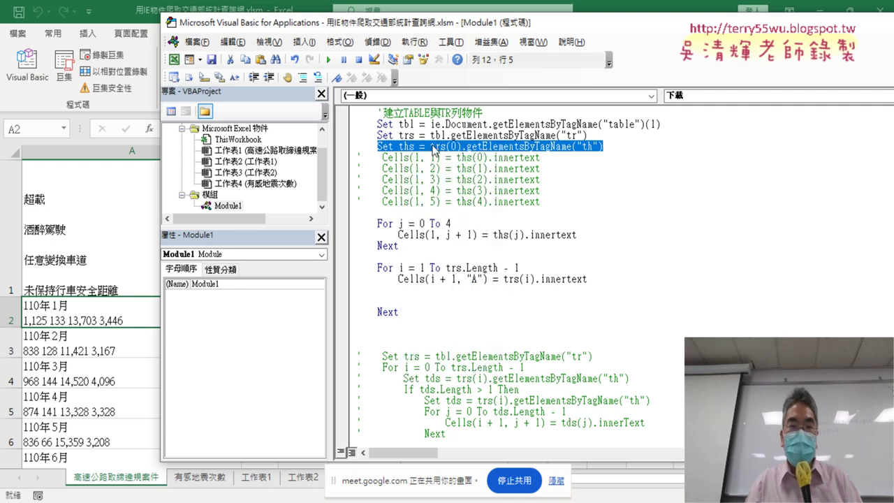
{"action": "left_click_drag", "start_coordinate": [431, 146], "coordinate": [462, 147]}
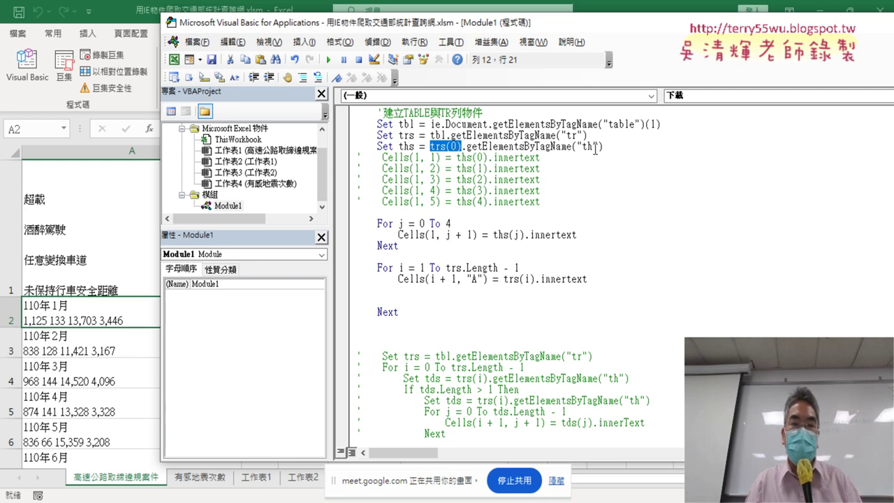
{"action": "left_click_drag", "start_coordinate": [604, 147], "coordinate": [378, 147]}
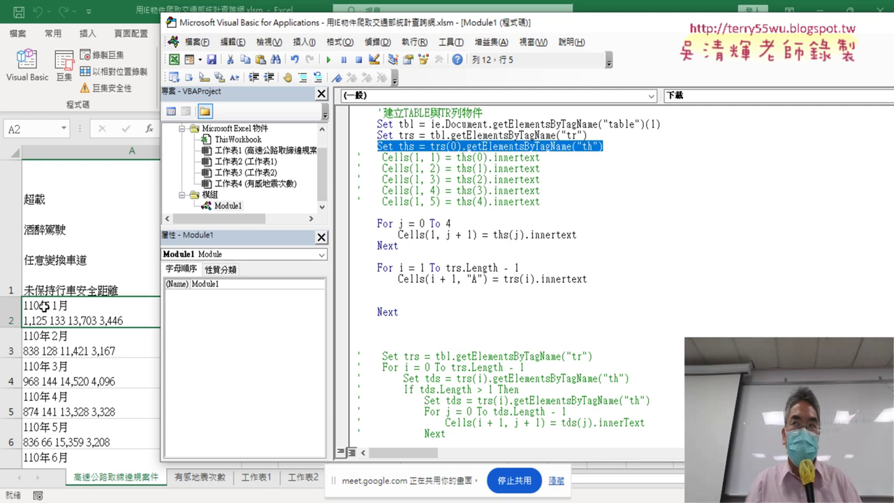
Copy the Set ths line and paste it over the loop's column-A assignment line
{"action": "right_click", "coordinate": [507, 148]}
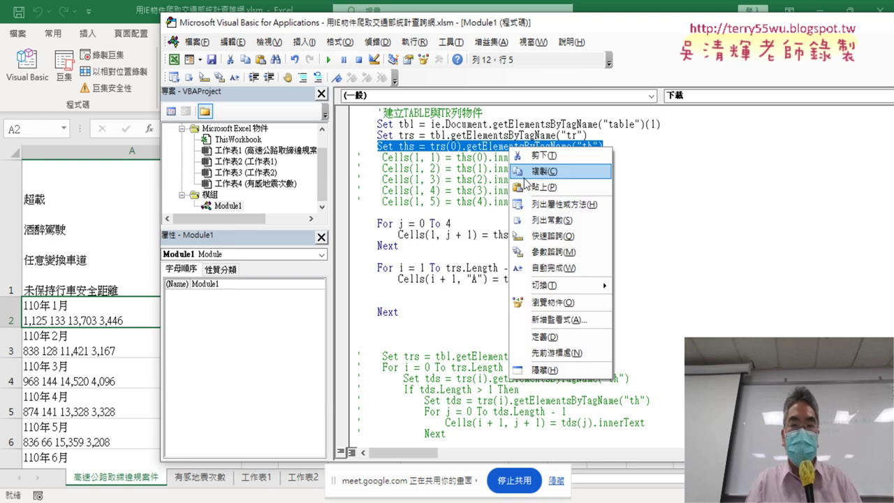
{"action": "left_click", "coordinate": [531, 173]}
{"action": "left_click_drag", "start_coordinate": [592, 279], "coordinate": [398, 279]}
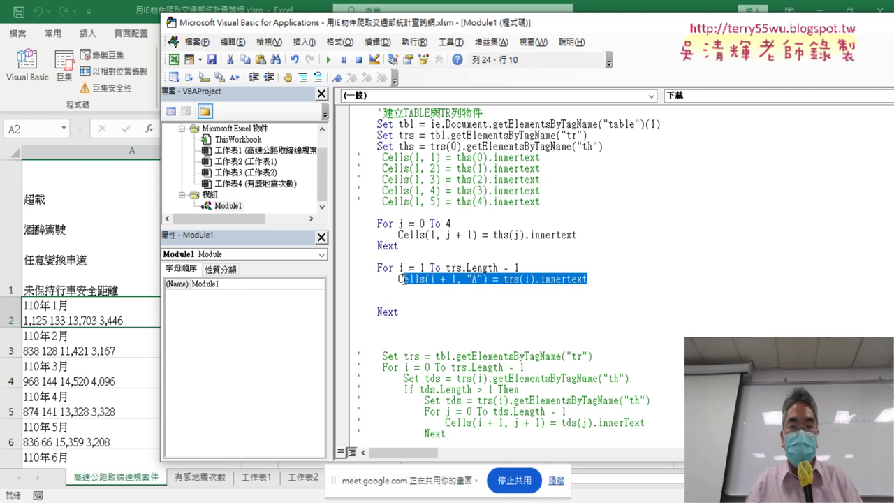
{"action": "key", "text": "ctrl+v"}
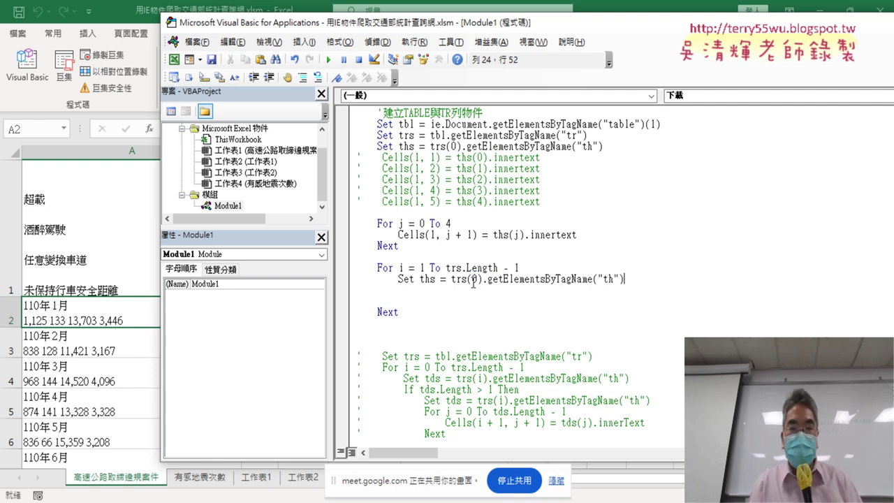
Change the pasted line's index from trs(0) to trs(i) and add a blank line after it
{"action": "double_click", "coordinate": [473, 278]}
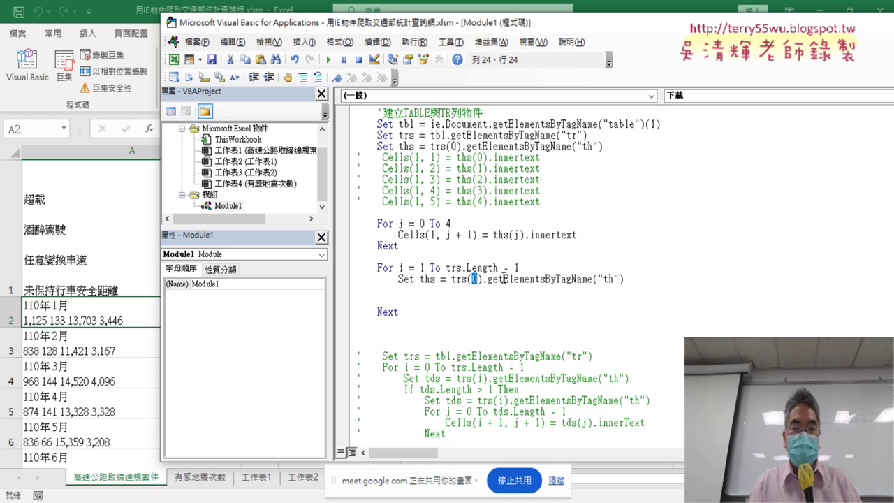
{"action": "type", "text": "i"}
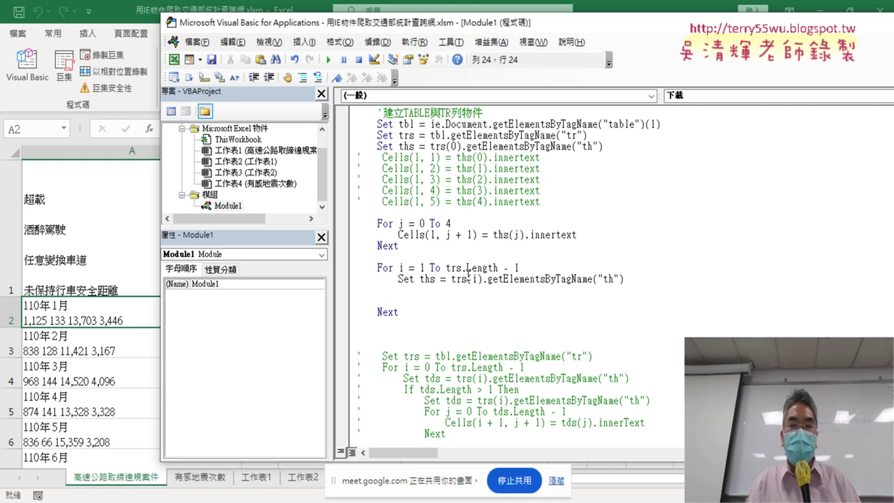
{"action": "left_click_drag", "start_coordinate": [625, 279], "coordinate": [451, 278]}
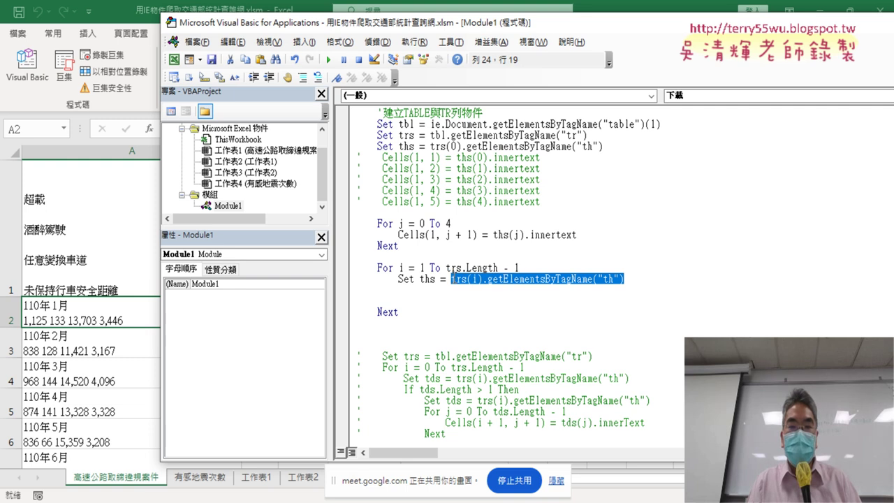
{"action": "left_click", "coordinate": [437, 279]}
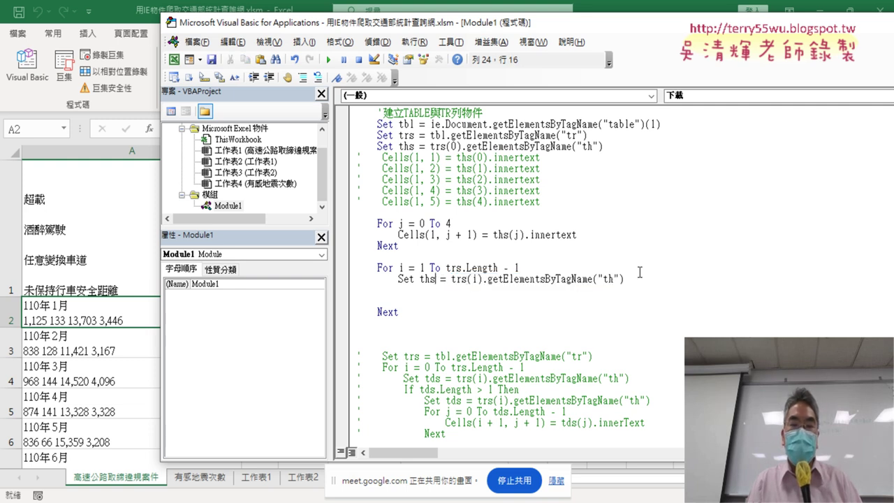
{"action": "left_click", "coordinate": [640, 282]}
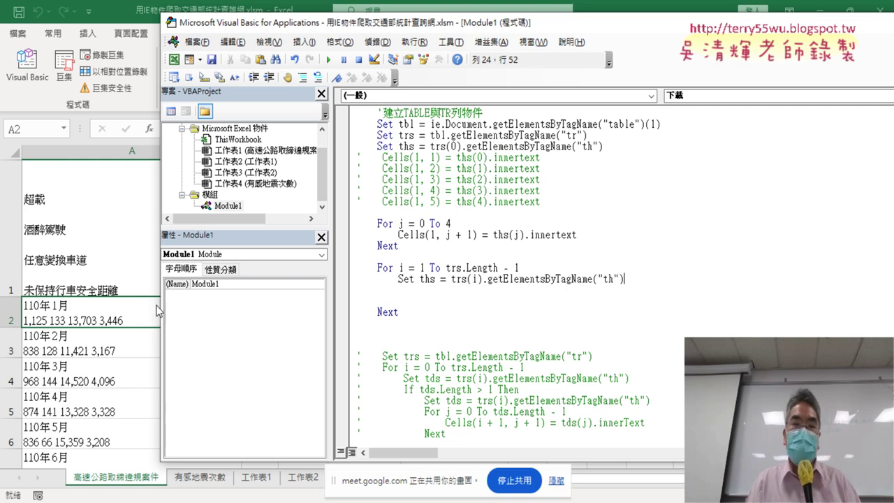
{"action": "key", "text": "Return"}
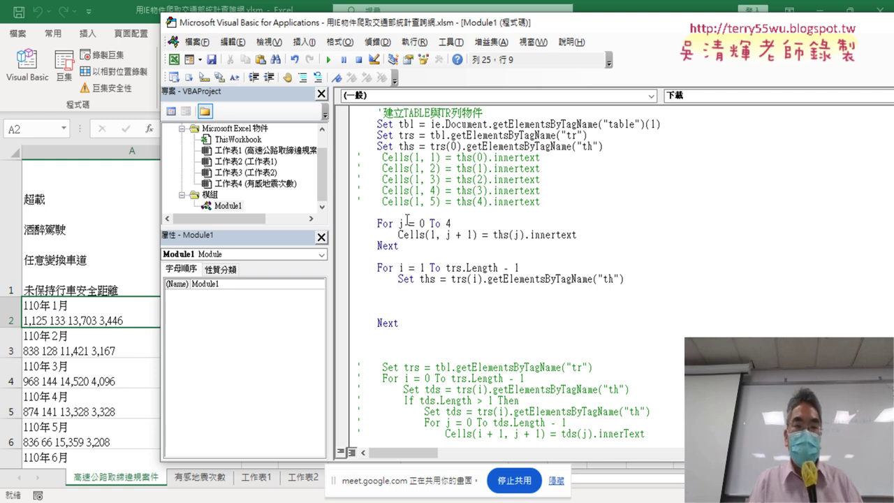
{"action": "left_click_drag", "start_coordinate": [382, 158], "coordinate": [442, 158]}
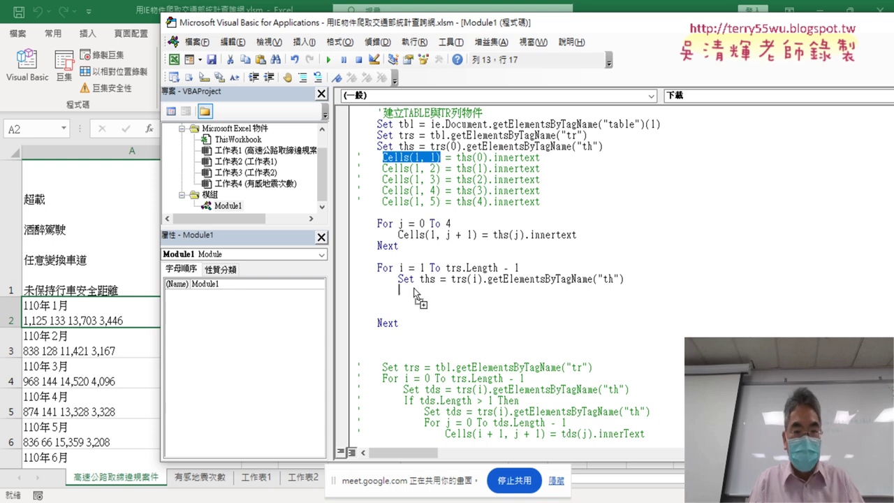
Write Cells(1, "A") = ths(0).innertext in the loop, dismissing the compile-error message along the way
{"action": "left_click_drag", "start_coordinate": [414, 287], "coordinate": [413, 288]}
{"action": "double_click", "coordinate": [449, 290]}
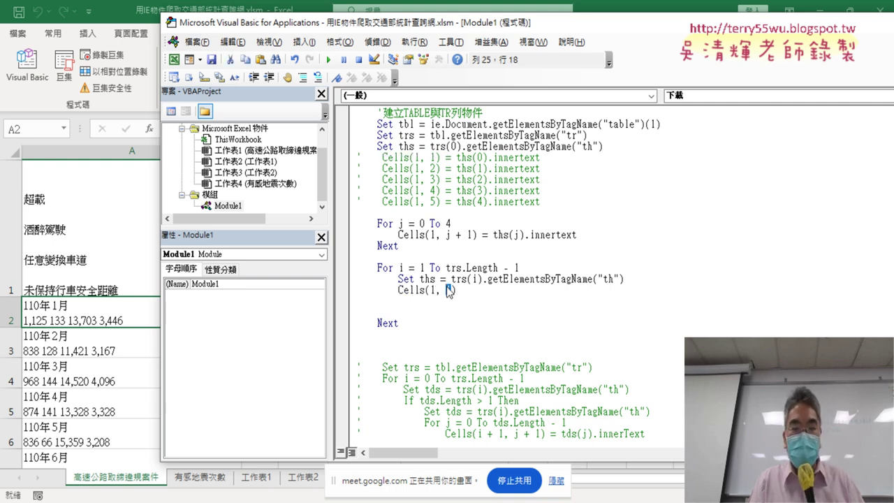
{"action": "type", "text": "\"A"}
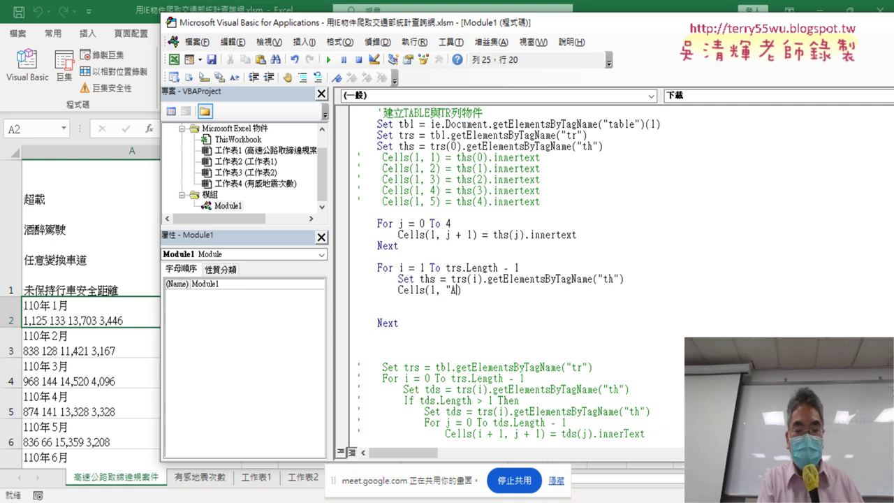
{"action": "type", "text": "\")"}
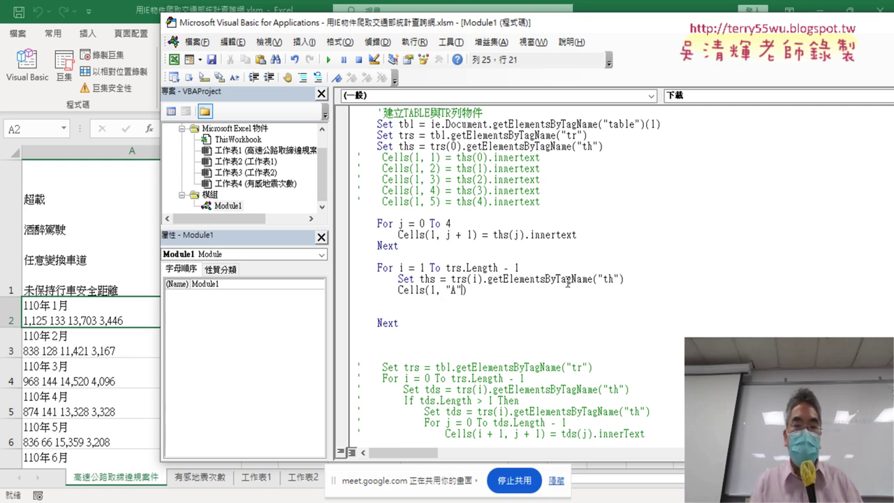
{"action": "type", "text": "="}
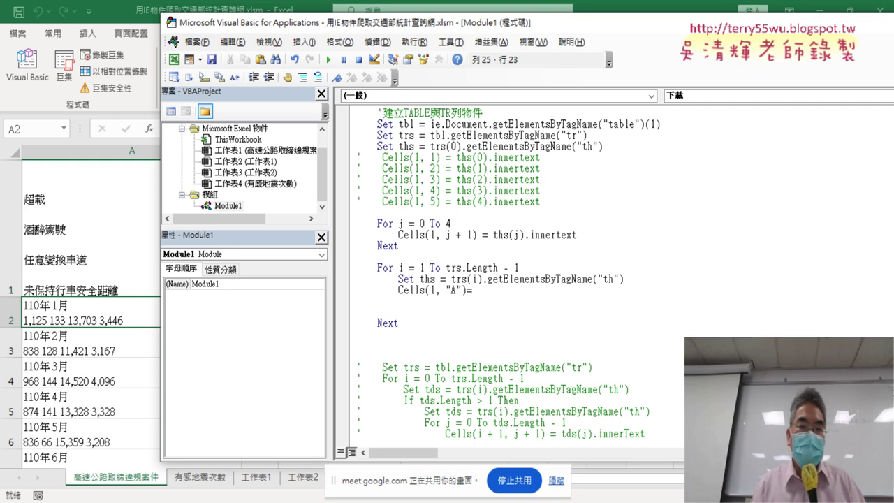
{"action": "left_click", "coordinate": [438, 279]}
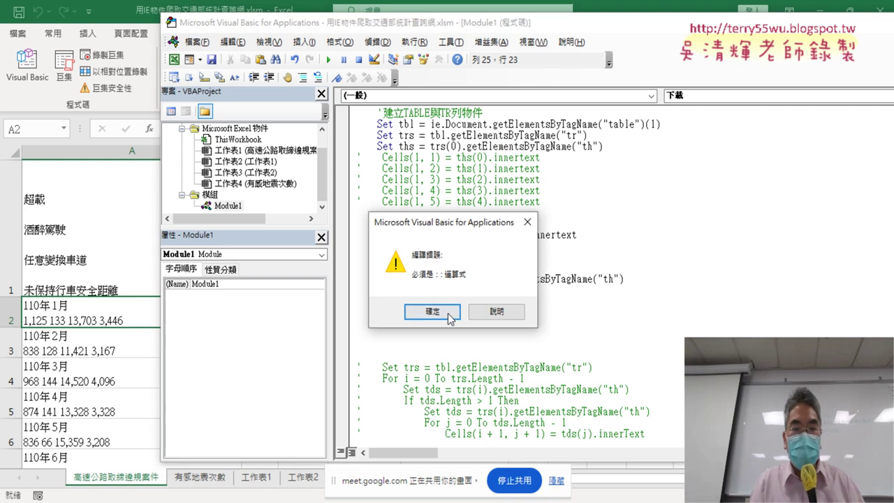
{"action": "key", "text": "Return"}
{"action": "mouse_move", "coordinate": [440, 278]}
{"action": "left_mouse_down"}
{"action": "mouse_move", "coordinate": [420, 278]}
{"action": "mouse_move", "coordinate": [480, 288]}
{"action": "left_mouse_up"}
{"action": "type", "text": "ths"}
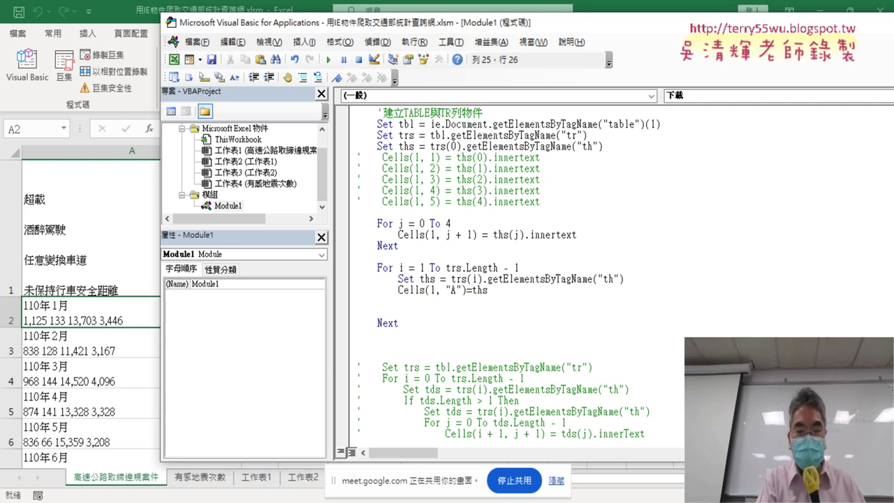
{"action": "type", "text": "(0)."}
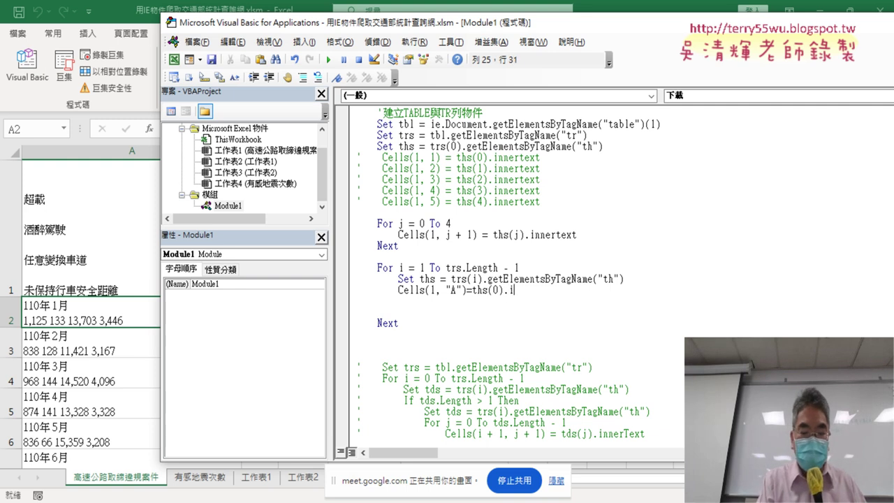
{"action": "type", "text": "innert"}
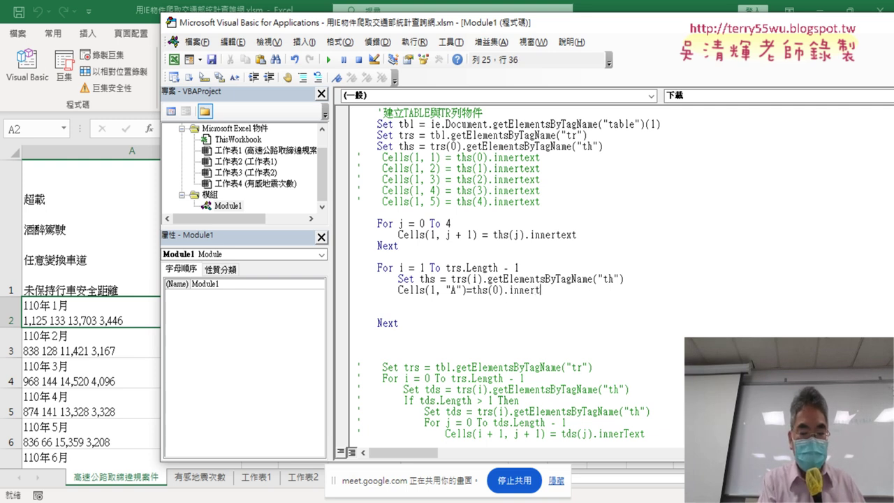
{"action": "type", "text": "ext"}
{"action": "left_click", "coordinate": [595, 362]}
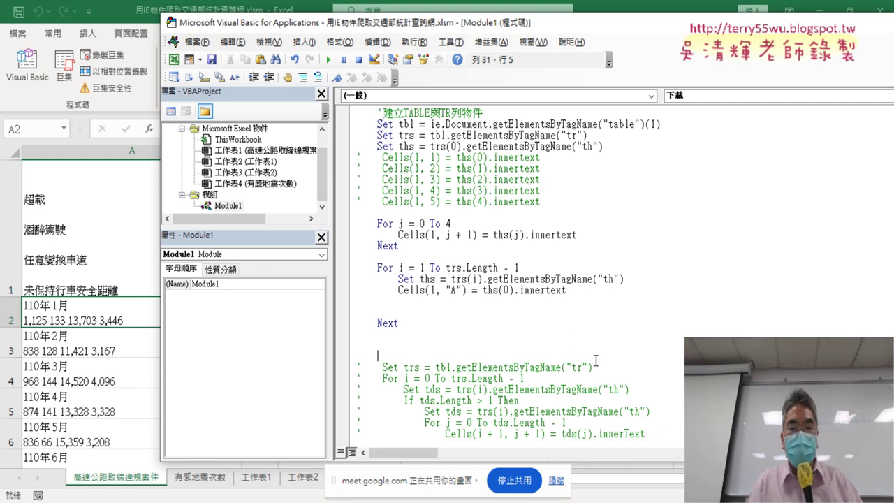
{"action": "left_click_drag", "start_coordinate": [569, 290], "coordinate": [398, 292]}
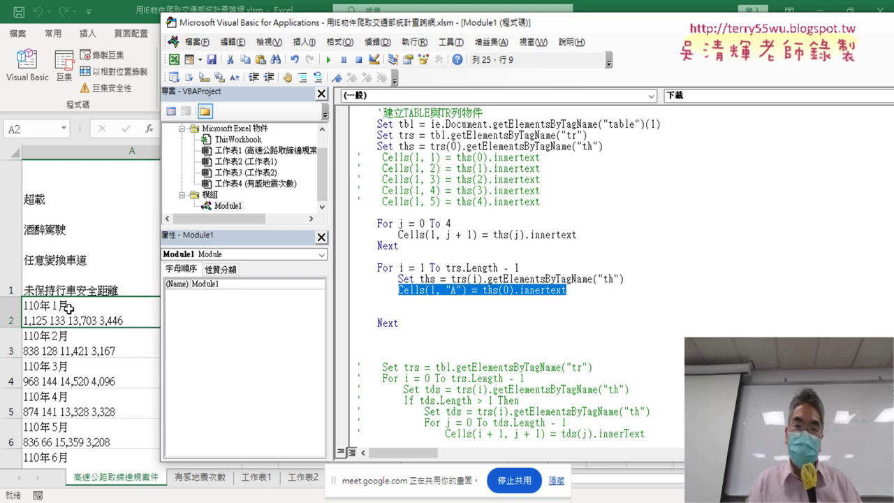
Run the macro and move the editor aside to see only 113年3月 in cell A1
{"action": "key", "text": "Down"}
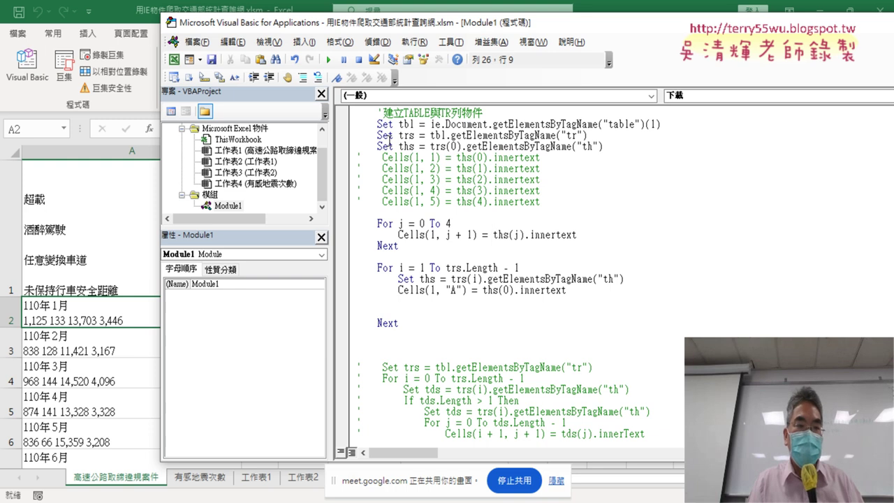
{"action": "left_click", "coordinate": [328, 60]}
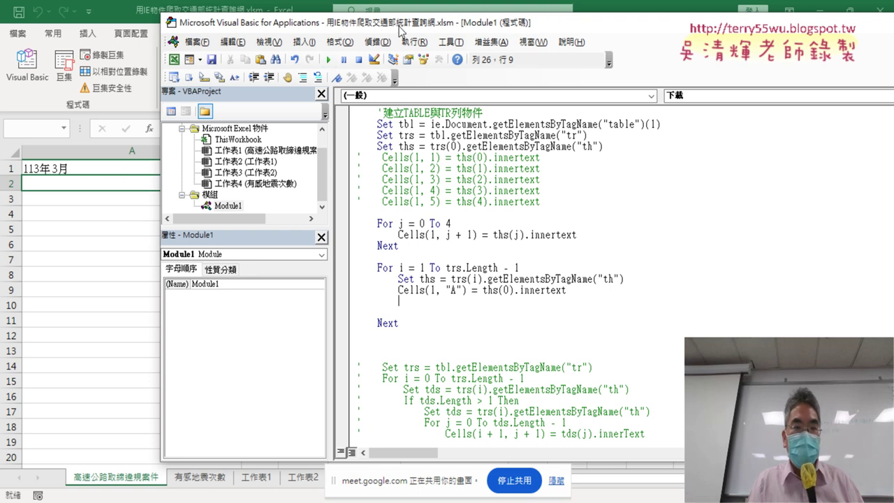
{"action": "mouse_move", "coordinate": [406, 29]}
{"action": "left_mouse_down"}
{"action": "mouse_move", "coordinate": [606, 108]}
{"action": "mouse_move", "coordinate": [457, 28]}
{"action": "mouse_move", "coordinate": [442, 39]}
{"action": "left_mouse_up"}
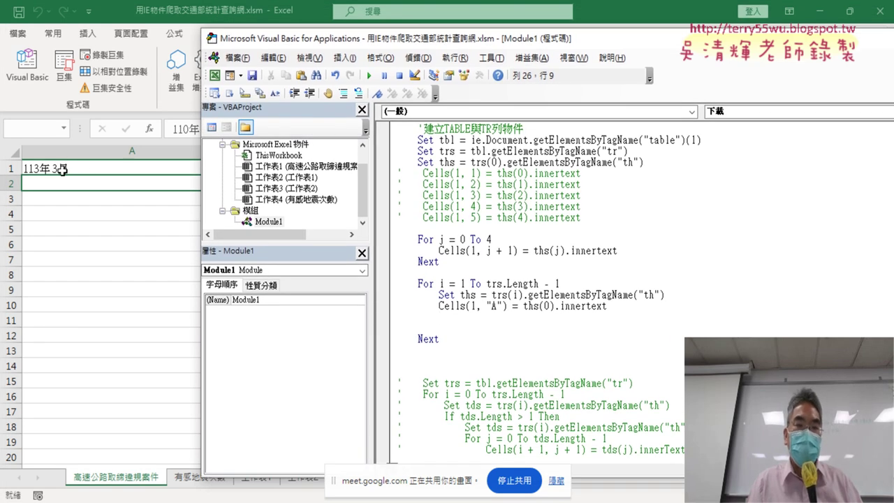
Make the column-A line write to row 2 and rerun, showing 113年3月 in A2 under the headers
{"action": "double_click", "coordinate": [474, 306]}
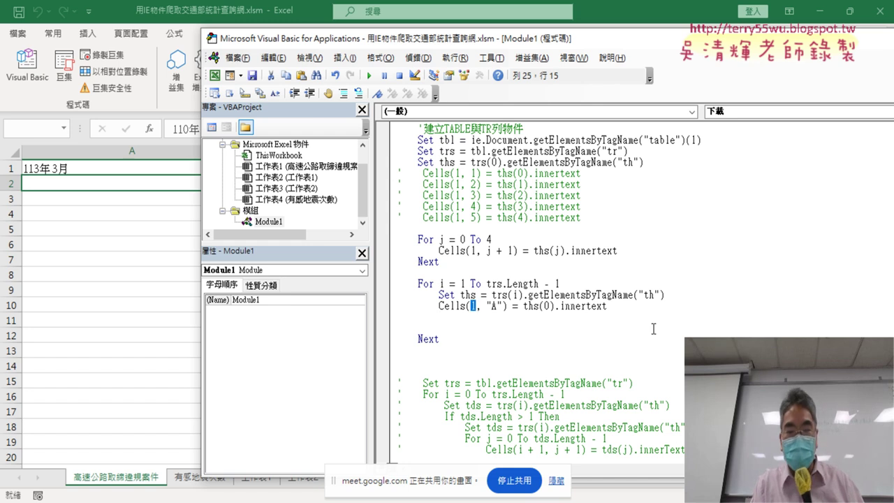
{"action": "type", "text": "2"}
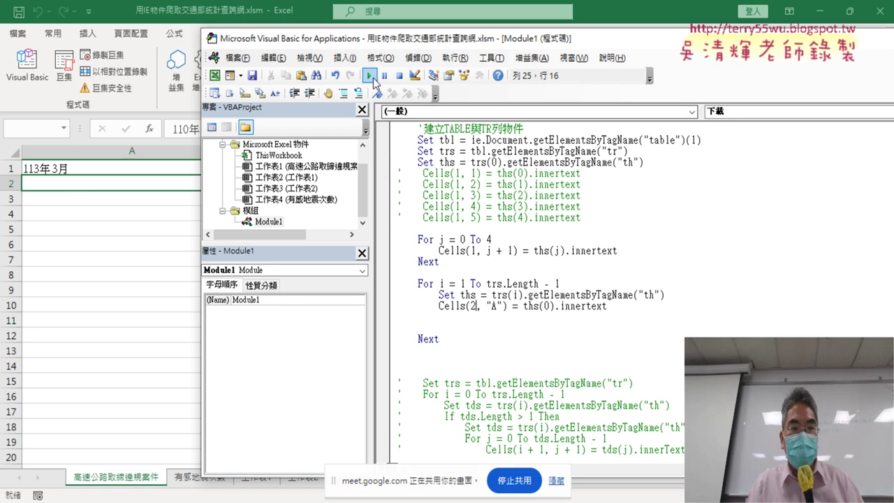
{"action": "left_click", "coordinate": [369, 74]}
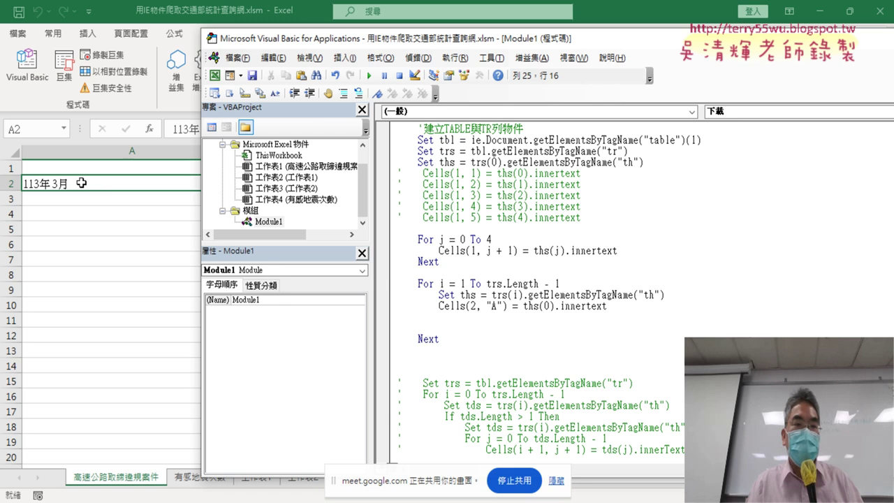
{"action": "left_click_drag", "start_coordinate": [373, 197], "coordinate": [276, 188]}
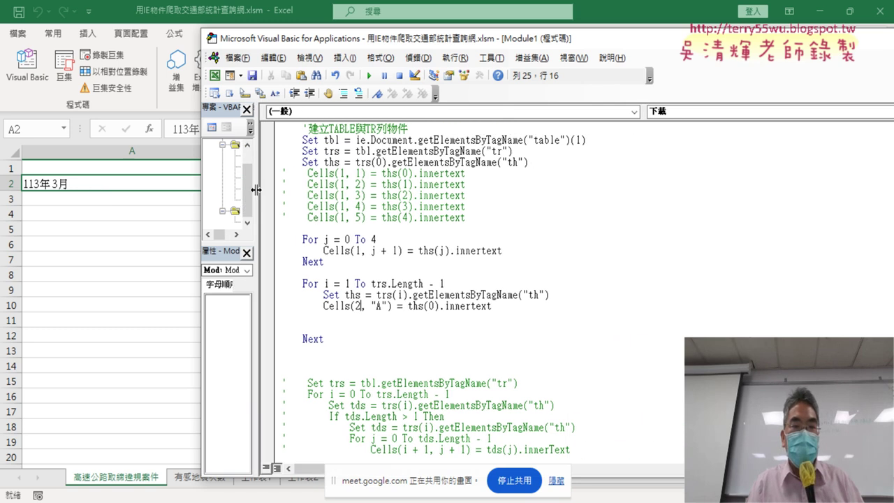
{"action": "left_click_drag", "start_coordinate": [338, 40], "coordinate": [542, 42]}
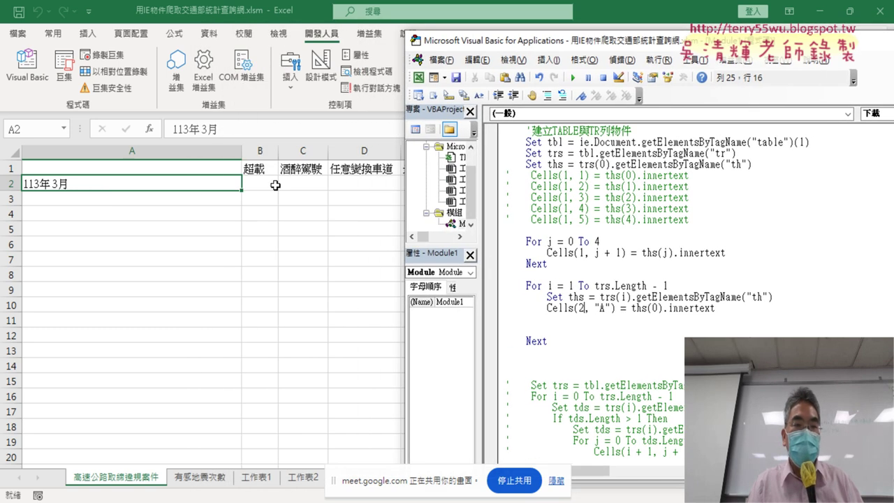
{"action": "scroll", "coordinate": [621, 298], "scroll_direction": "down", "scroll_amount": 1}
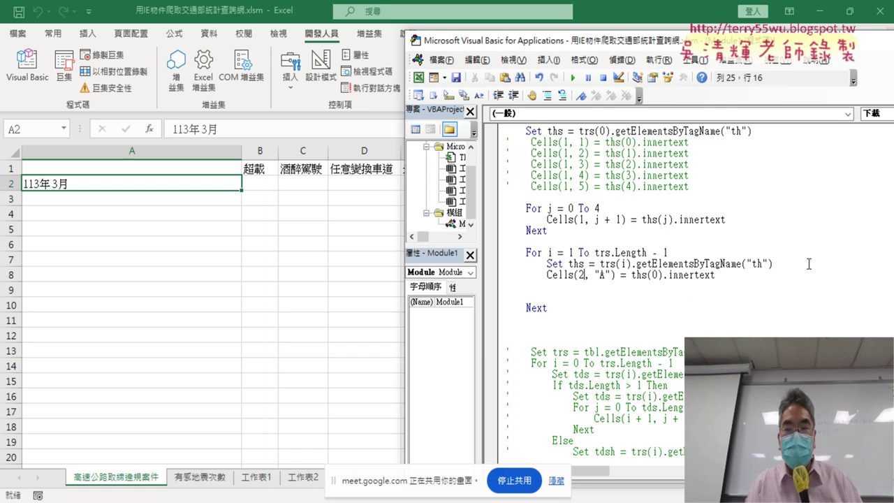
Duplicate the Set ths line as Set tds = trs(i).getElementsByTagName("td")
{"action": "mouse_move", "coordinate": [773, 264]}
{"action": "left_mouse_down"}
{"action": "mouse_move", "coordinate": [547, 264]}
{"action": "mouse_move", "coordinate": [557, 292]}
{"action": "left_mouse_up"}
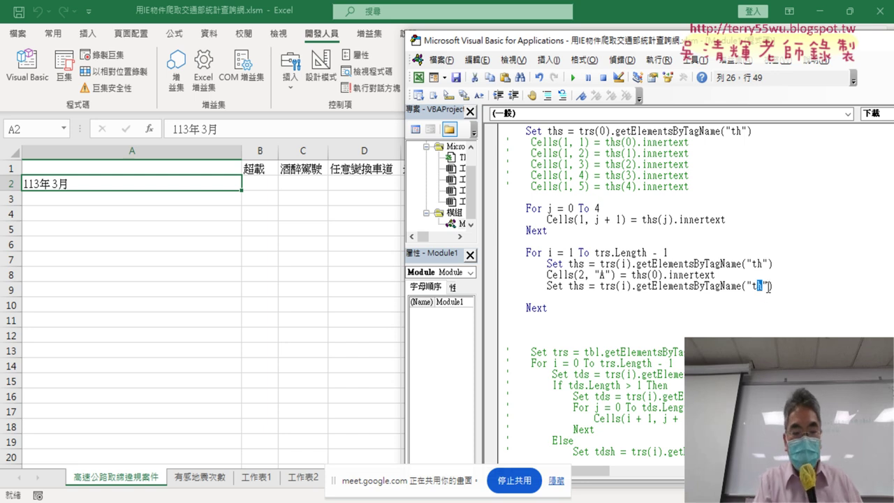
{"action": "key", "text": "BackSpace"}
{"action": "type", "text": "d"}
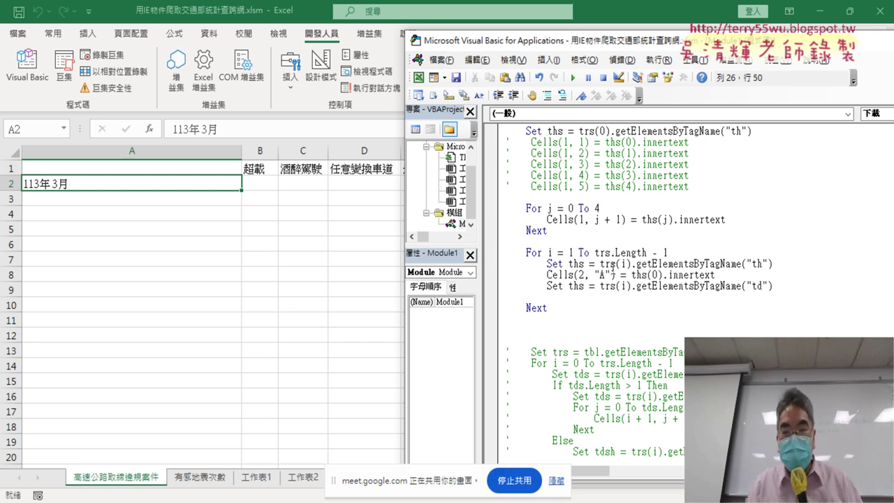
{"action": "key", "text": "BackSpace"}
{"action": "type", "text": "d"}
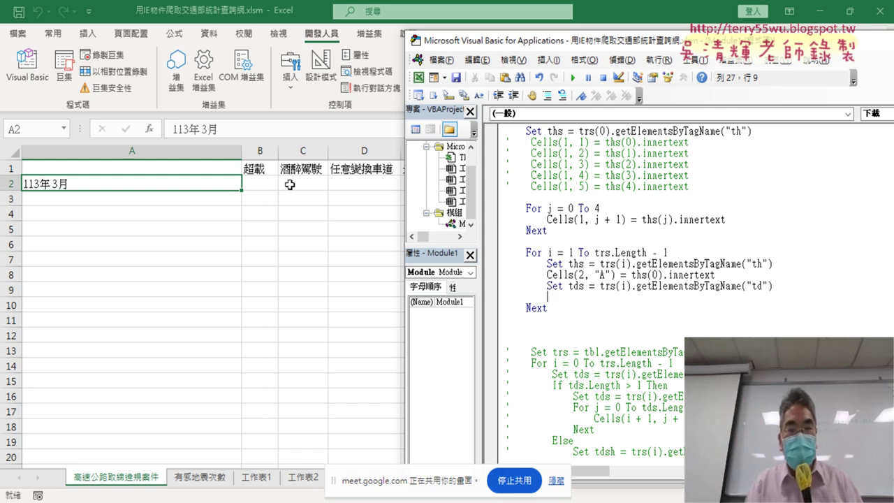
{"action": "left_click_drag", "start_coordinate": [500, 40], "coordinate": [553, 41]}
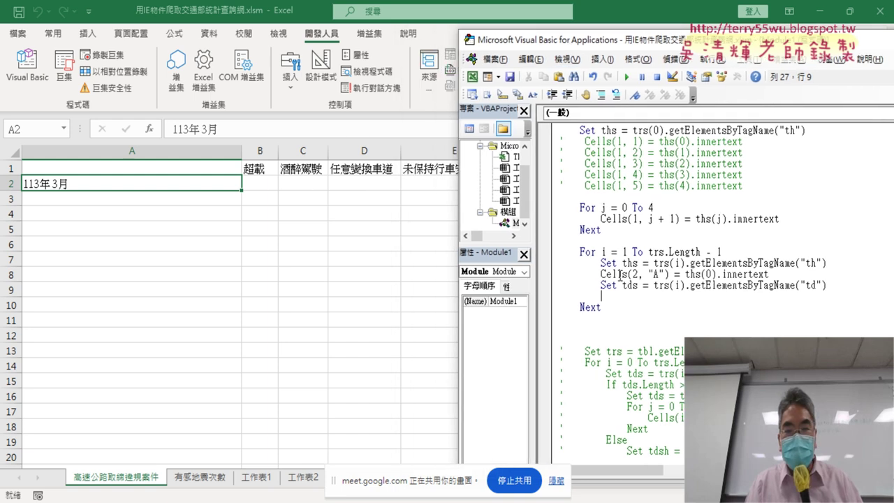
{"action": "left_click_drag", "start_coordinate": [602, 274], "coordinate": [769, 274]}
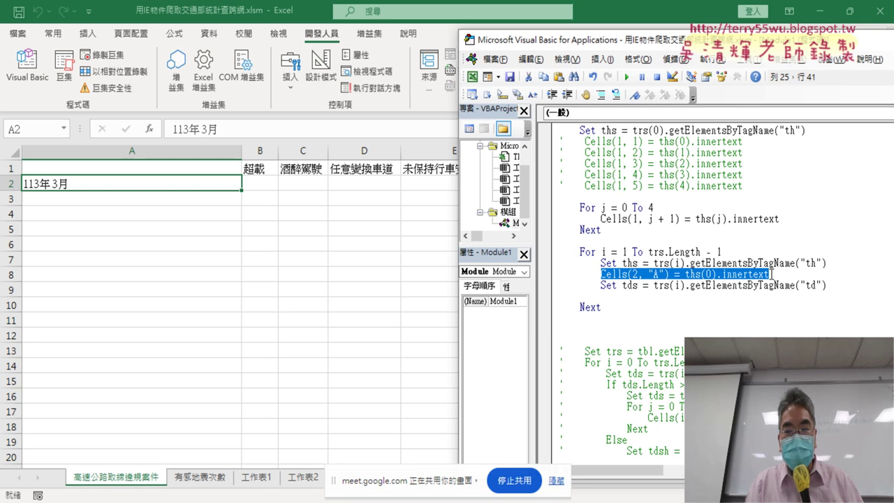
Add Cells(2, "B") = tds(0).innertext below the Set tds line
{"action": "key", "text": "ctrl+c"}
{"action": "left_click", "coordinate": [680, 294]}
{"action": "key", "text": "ctrl+v"}
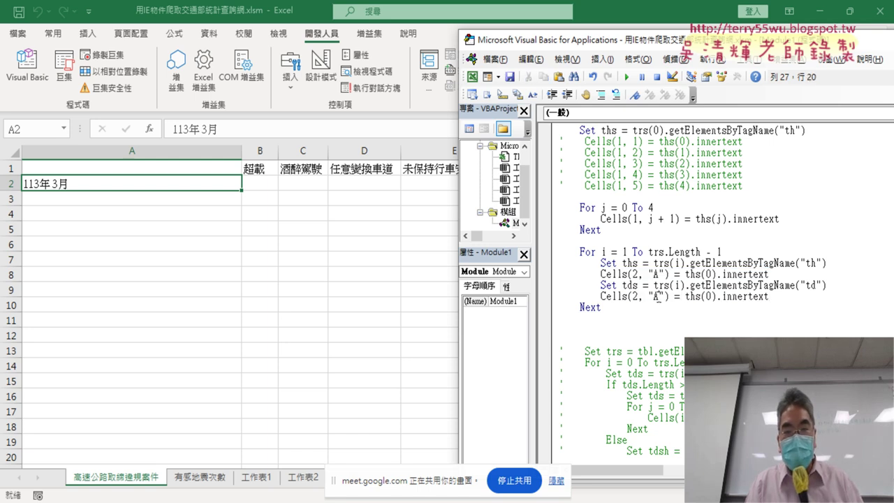
{"action": "left_click_drag", "start_coordinate": [658, 296], "coordinate": [652, 296]}
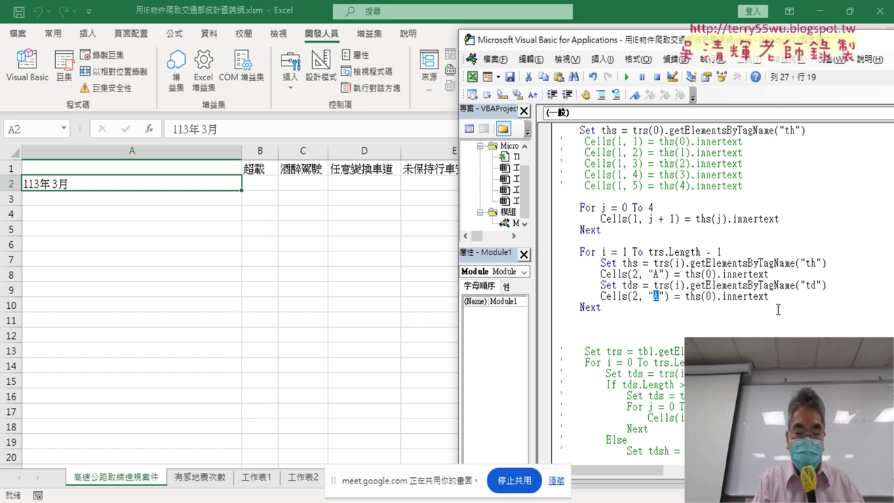
{"action": "type", "text": "B"}
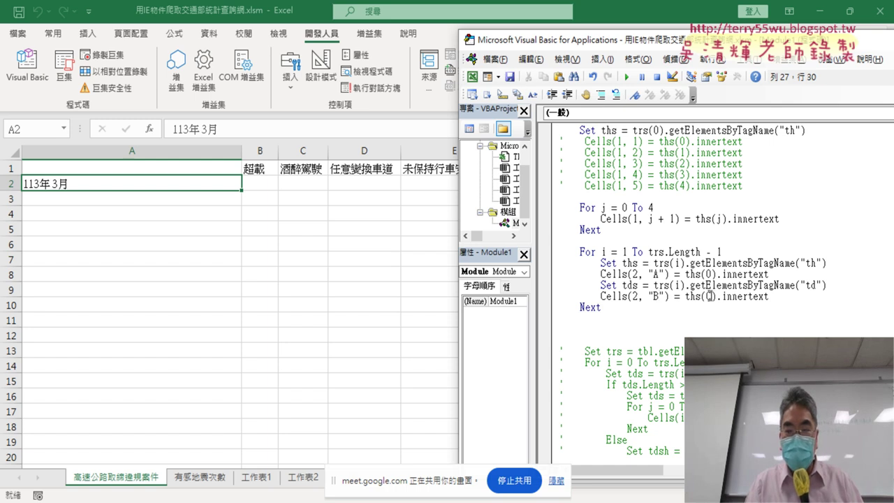
{"action": "double_click", "coordinate": [709, 296]}
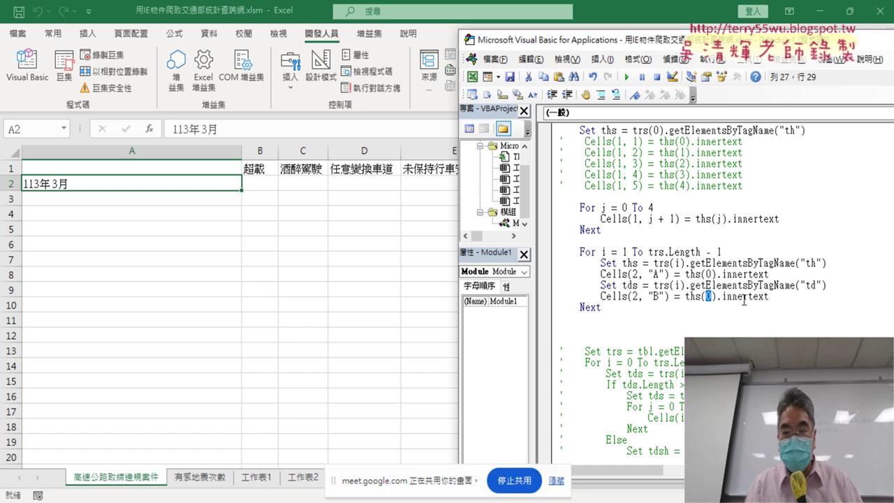
{"action": "left_click_drag", "start_coordinate": [696, 296], "coordinate": [690, 296]}
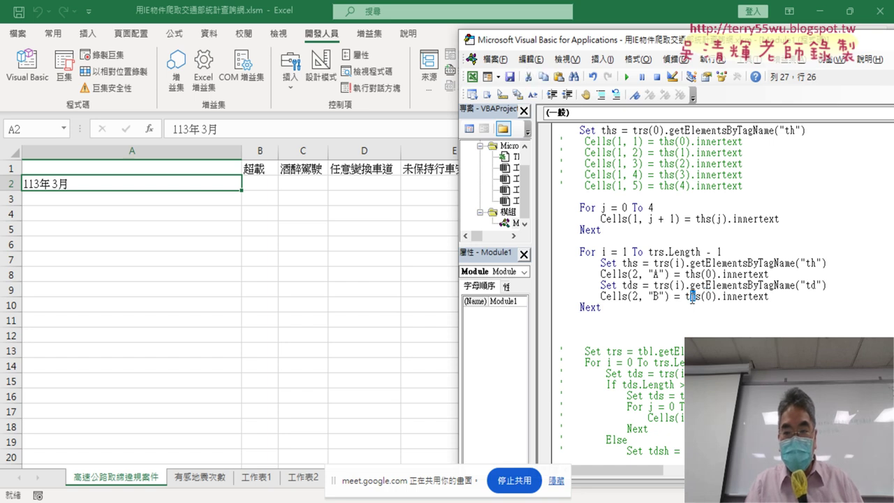
{"action": "type", "text": "d"}
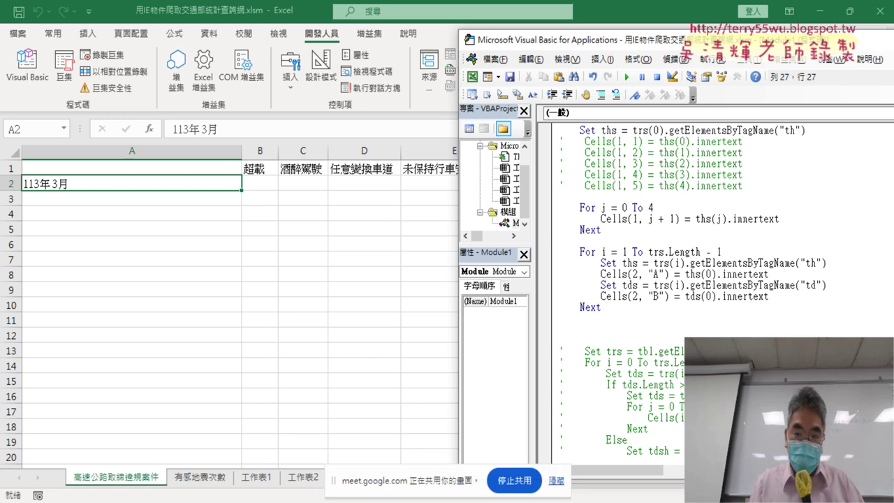
{"action": "left_click_drag", "start_coordinate": [713, 298], "coordinate": [706, 298]}
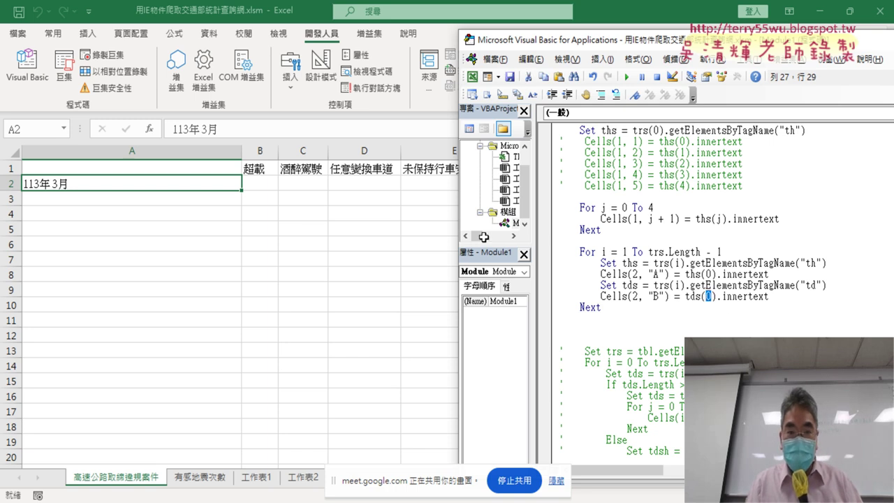
{"action": "left_click", "coordinate": [800, 298]}
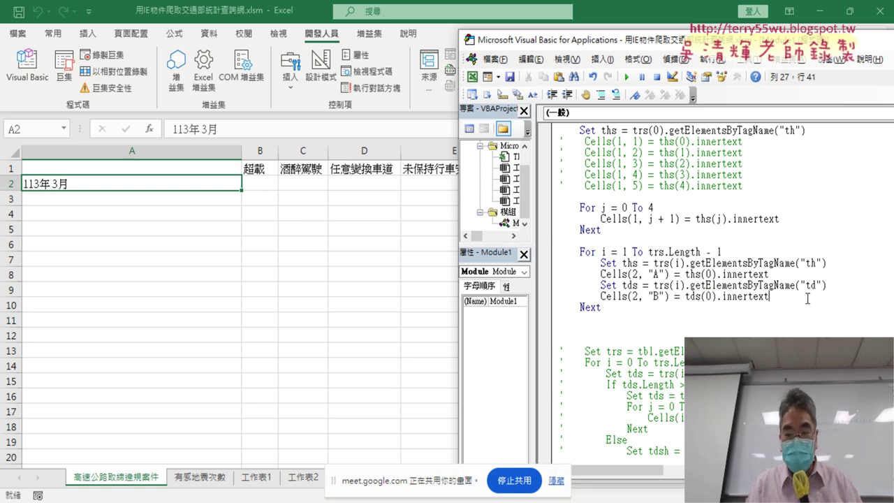
{"action": "key", "text": "Return"}
Duplicate the column B assignment line into four identical lines
{"action": "left_click_drag", "start_coordinate": [782, 298], "coordinate": [602, 297]}
{"action": "key", "text": "ctrl+c"}
{"action": "left_click", "coordinate": [609, 308]}
{"action": "key", "text": "ctrl+v"}
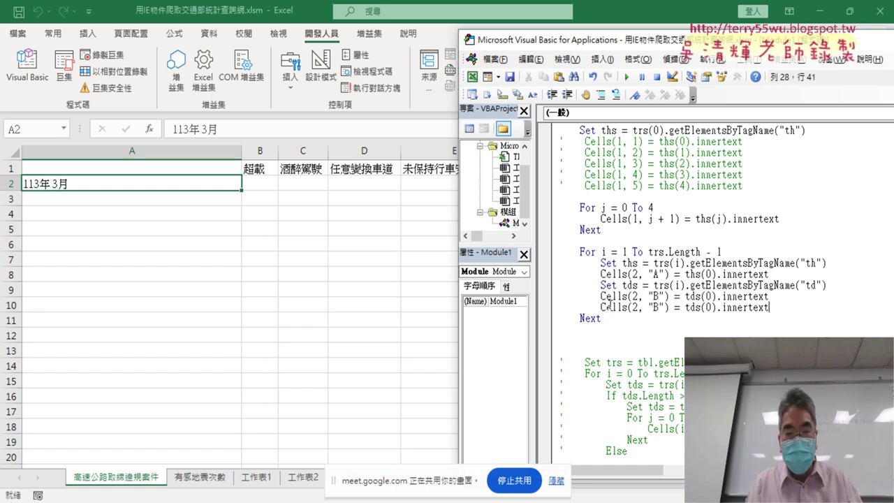
{"action": "key", "text": "Return"}
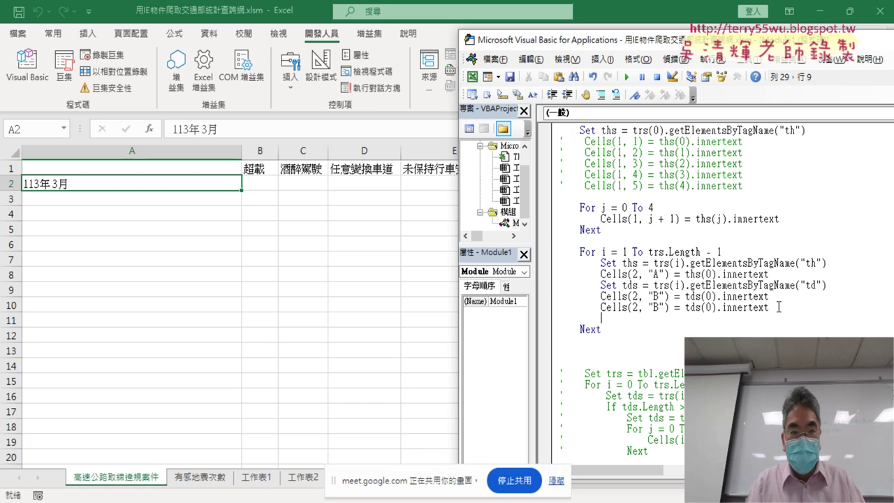
{"action": "left_click_drag", "start_coordinate": [775, 308], "coordinate": [533, 300]}
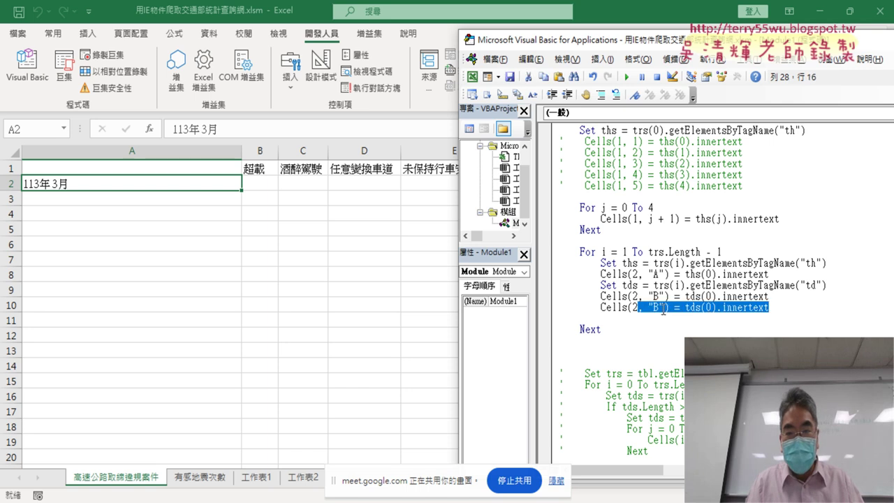
{"action": "key", "text": "ctrl+c"}
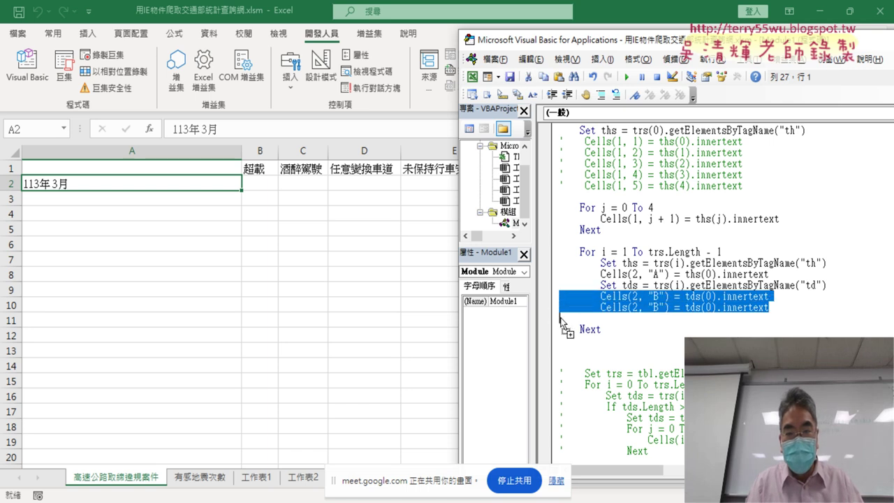
{"action": "left_click", "coordinate": [659, 318]}
{"action": "key", "text": "ctrl+v"}
Change the copies' column letters to C, D and E
{"action": "double_click", "coordinate": [657, 308]}
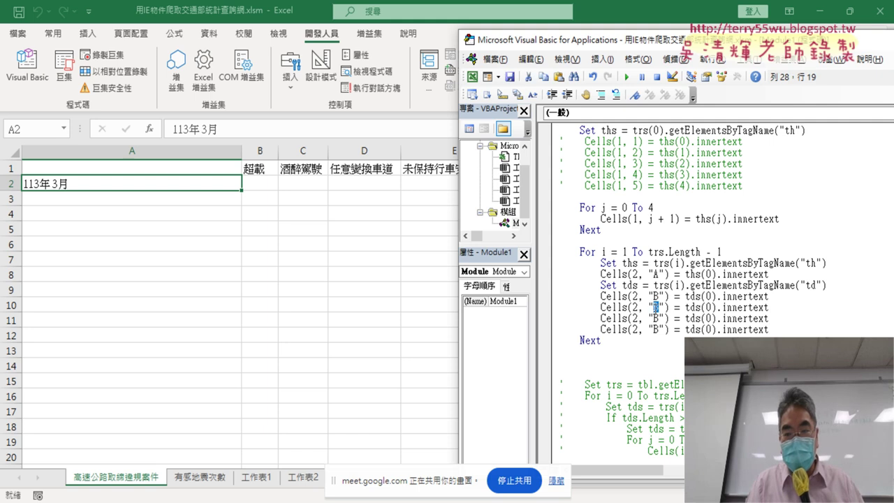
{"action": "type", "text": "C"}
{"action": "left_click", "coordinate": [659, 318]}
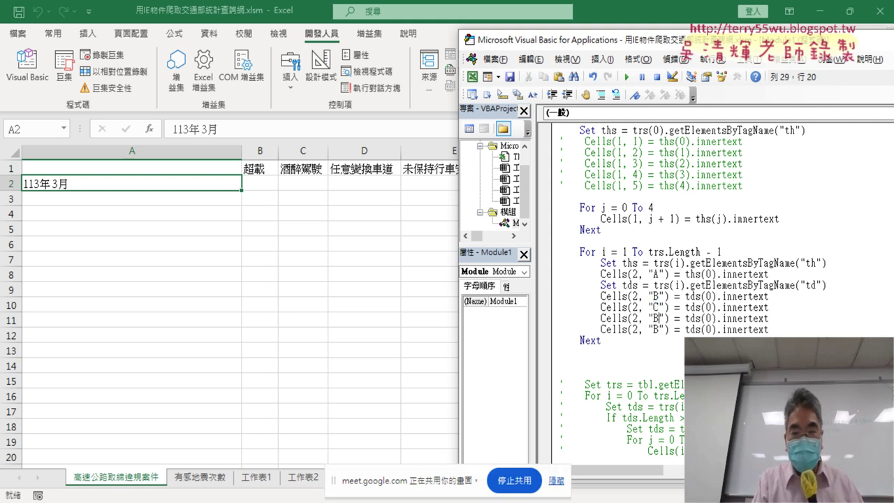
{"action": "key", "text": "BackSpace"}
{"action": "type", "text": "D"}
{"action": "key", "text": "Down"}
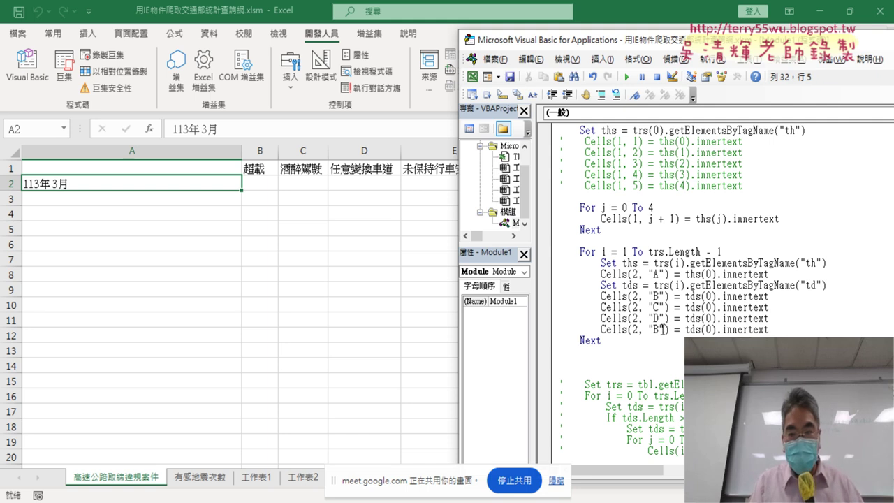
{"action": "left_click_drag", "start_coordinate": [662, 329], "coordinate": [654, 329]}
{"action": "type", "text": "E"}
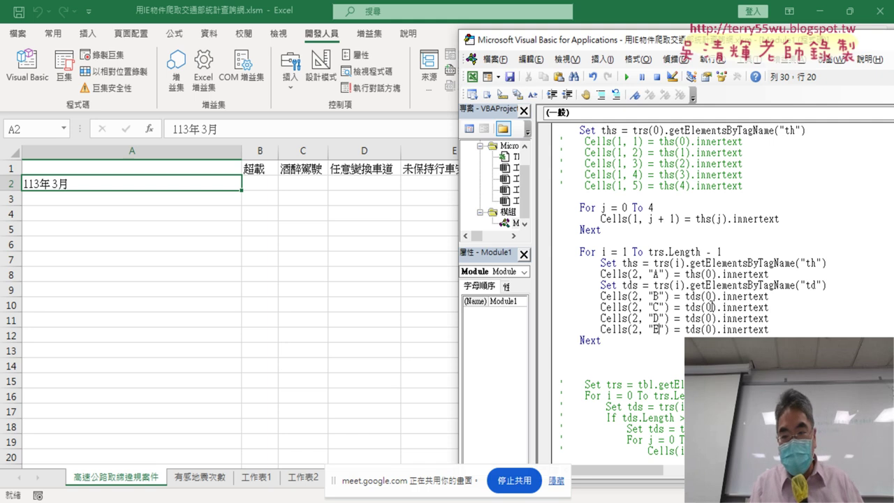
Change the copies' tds indexes to 1, 2 and 3
{"action": "left_click_drag", "start_coordinate": [710, 307], "coordinate": [704, 307]}
{"action": "type", "text": "1"}
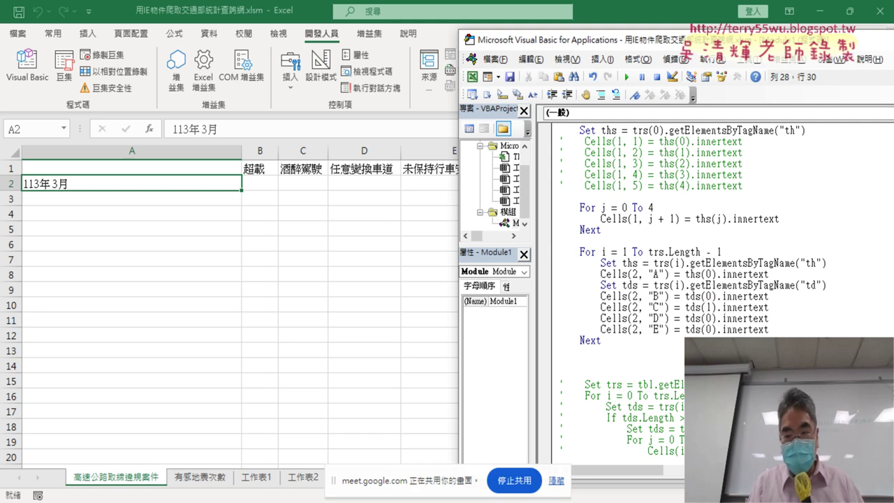
{"action": "double_click", "coordinate": [709, 318]}
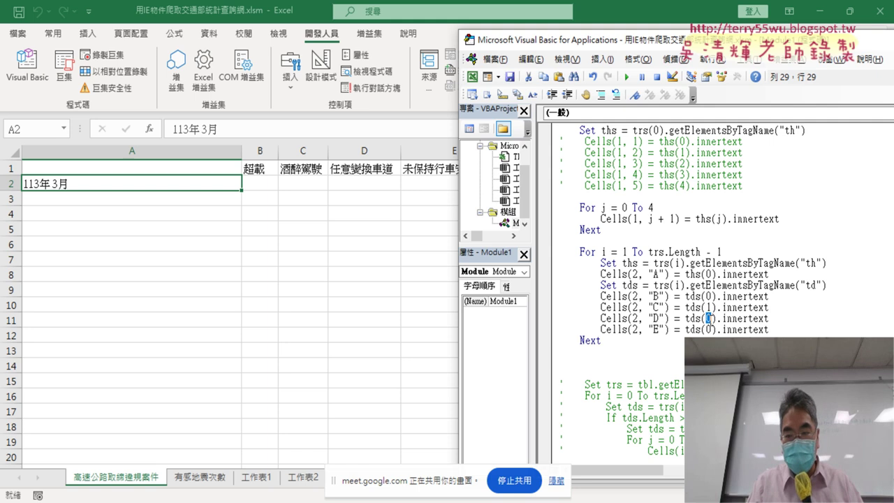
{"action": "type", "text": "2"}
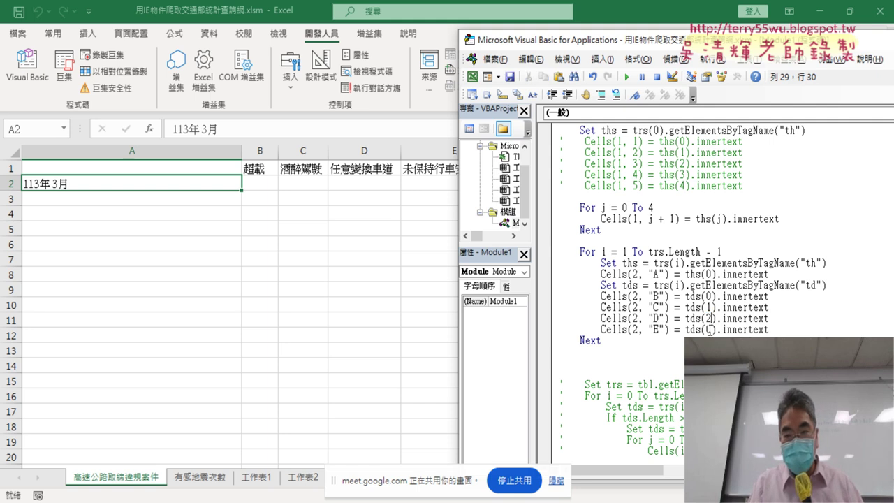
{"action": "double_click", "coordinate": [709, 329]}
{"action": "type", "text": "3"}
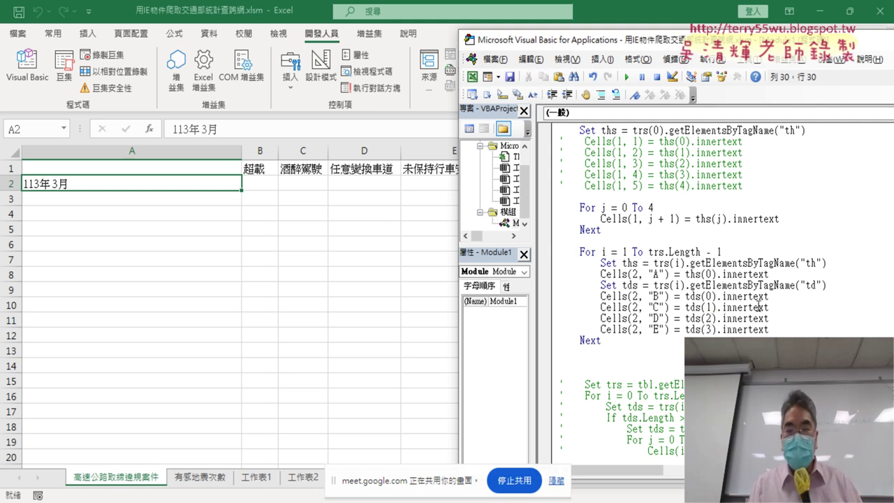
{"action": "left_click", "coordinate": [761, 297]}
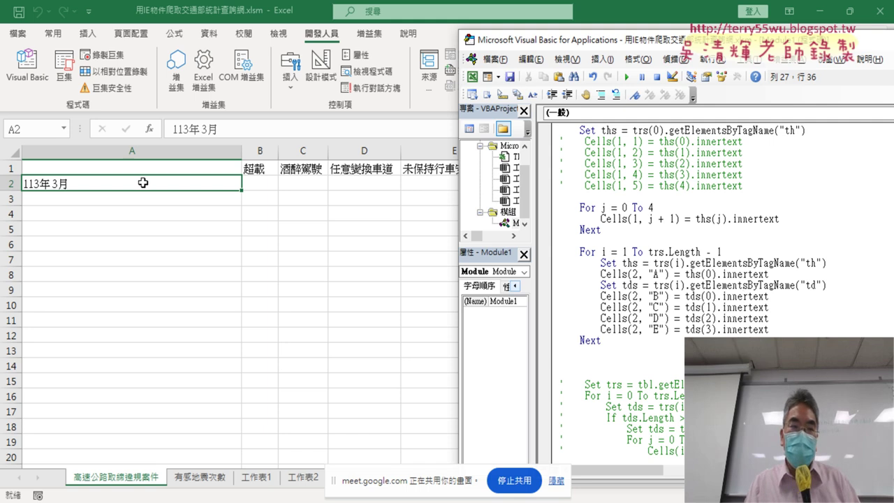
Run the macro and check row 2: 113年3月 with 820, 93, 17,571, 4,242 in B2:E2
{"action": "left_click", "coordinate": [710, 307]}
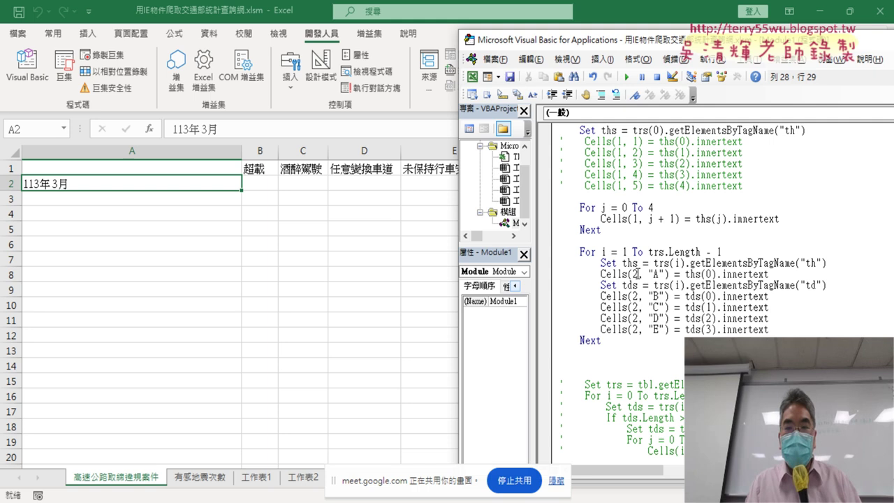
{"action": "left_click", "coordinate": [666, 296]}
{"action": "left_click", "coordinate": [627, 77]}
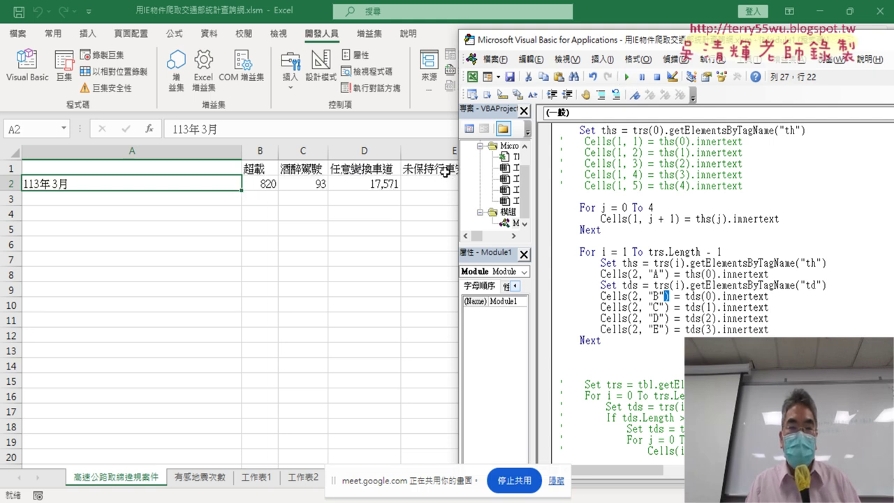
{"action": "left_click_drag", "start_coordinate": [262, 186], "coordinate": [454, 190]}
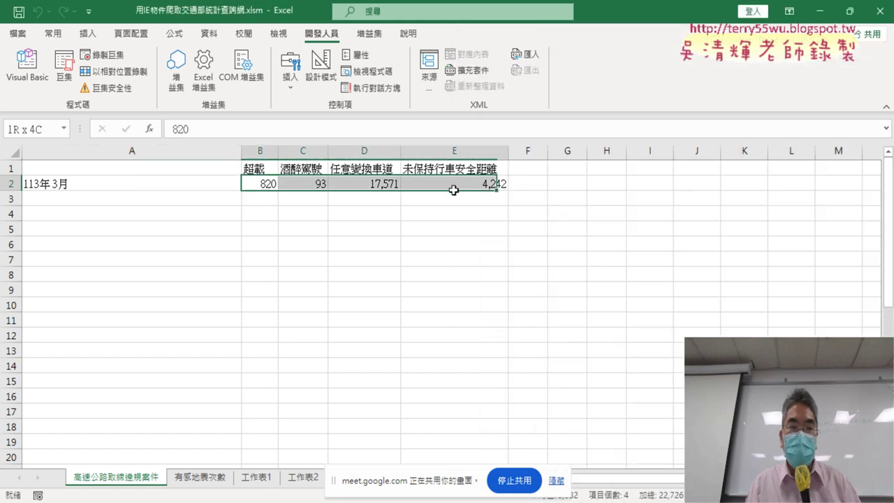
{"action": "left_click", "coordinate": [160, 185]}
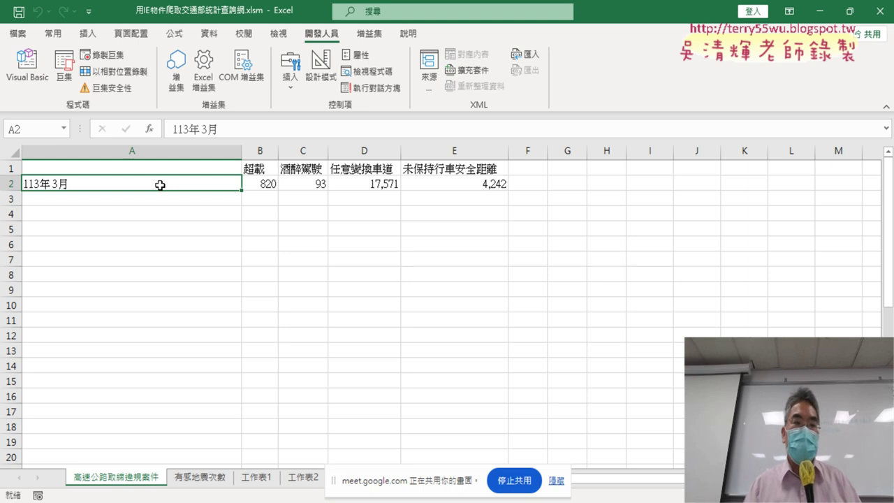
{"action": "left_click", "coordinate": [28, 66]}
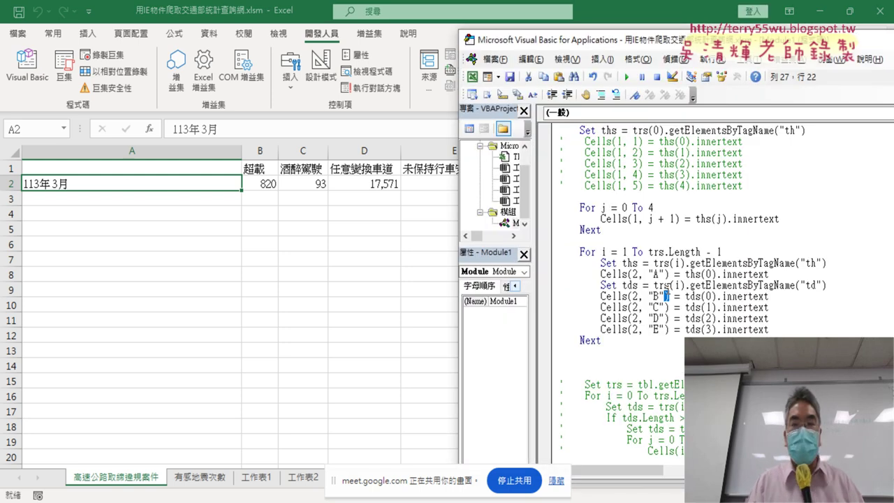
{"action": "double_click", "coordinate": [635, 274]}
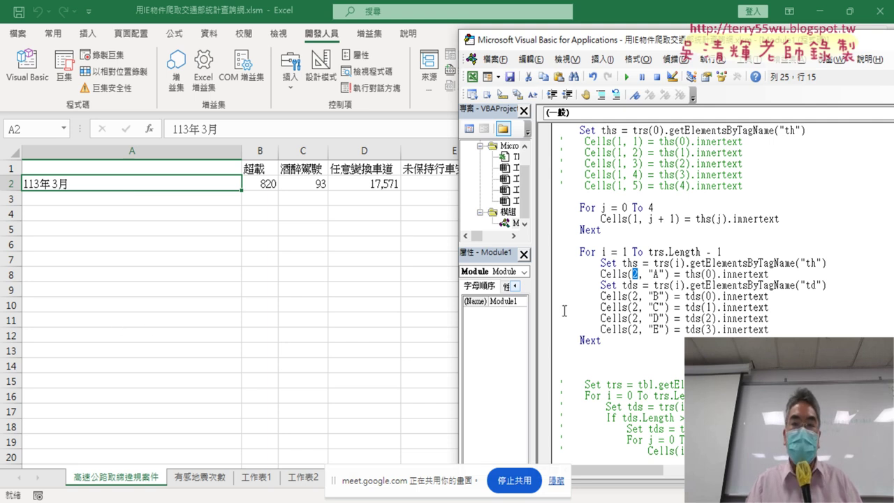
Change the row number in the column A and B Cells lines from 2 to i + 1
{"action": "double_click", "coordinate": [604, 252]}
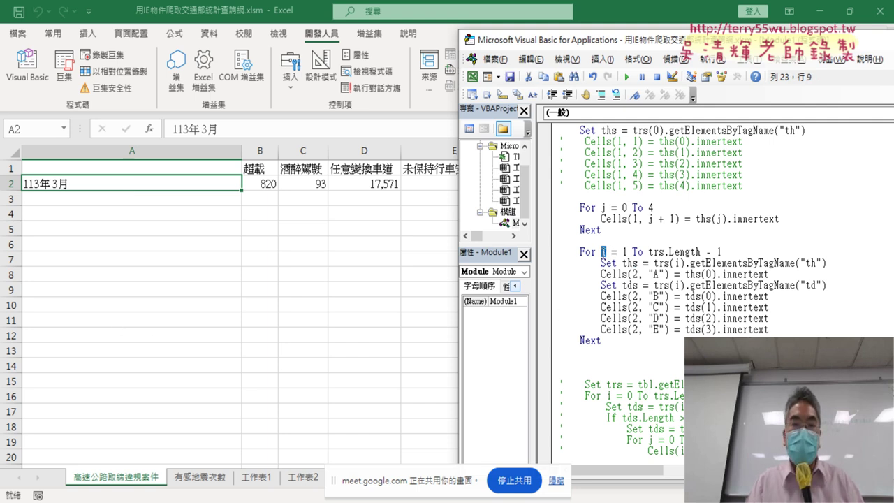
{"action": "type", "text": "i"}
{"action": "double_click", "coordinate": [623, 252]}
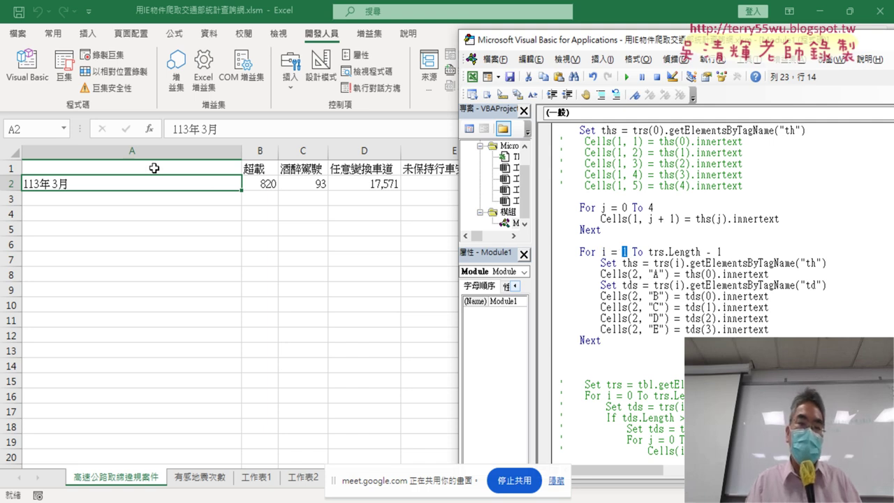
{"action": "double_click", "coordinate": [635, 274]}
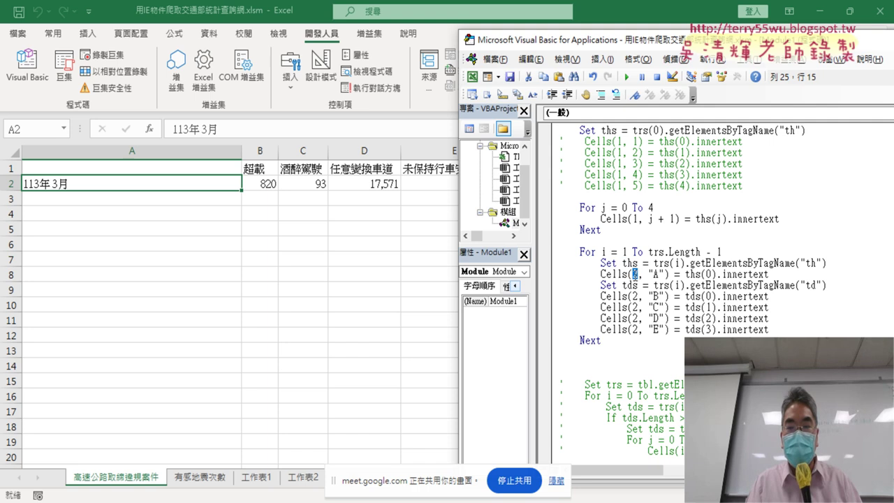
{"action": "type", "text": "i"}
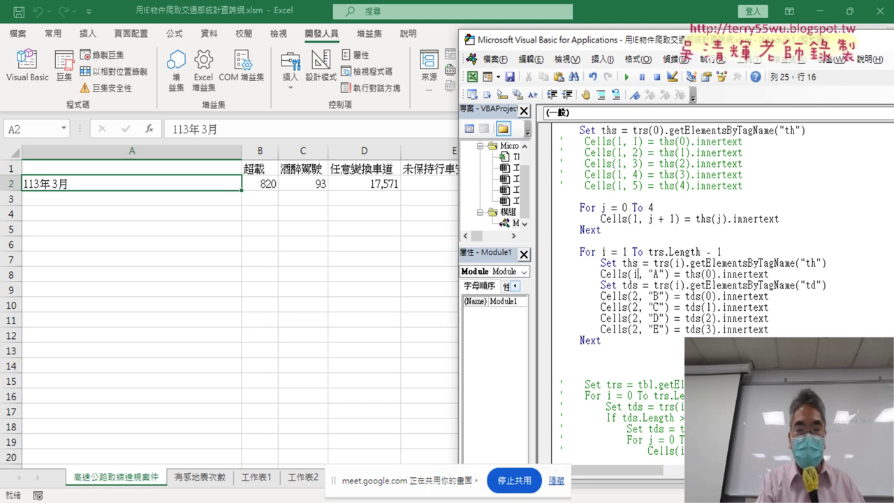
{"action": "type", "text": "+1"}
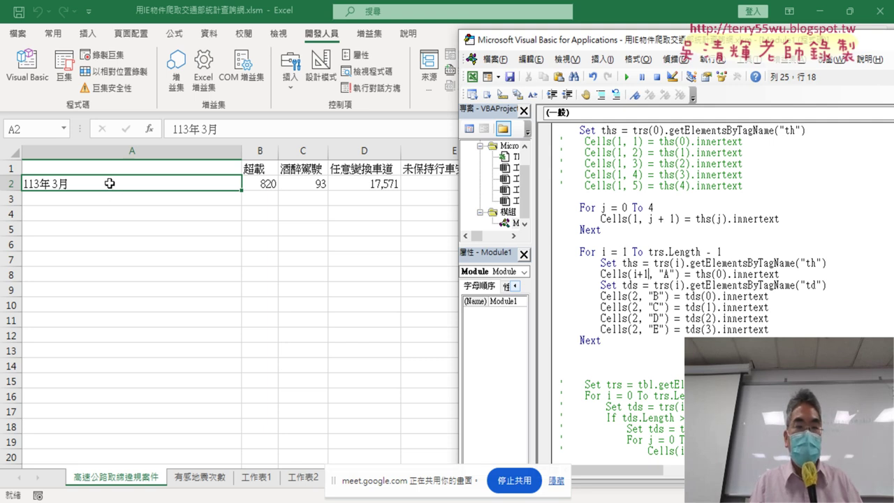
{"action": "double_click", "coordinate": [634, 296]}
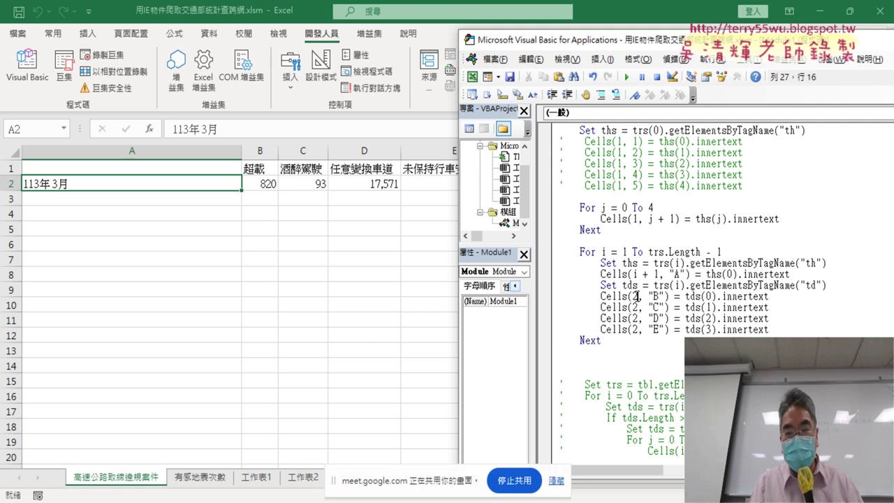
{"action": "type", "text": "i+1"}
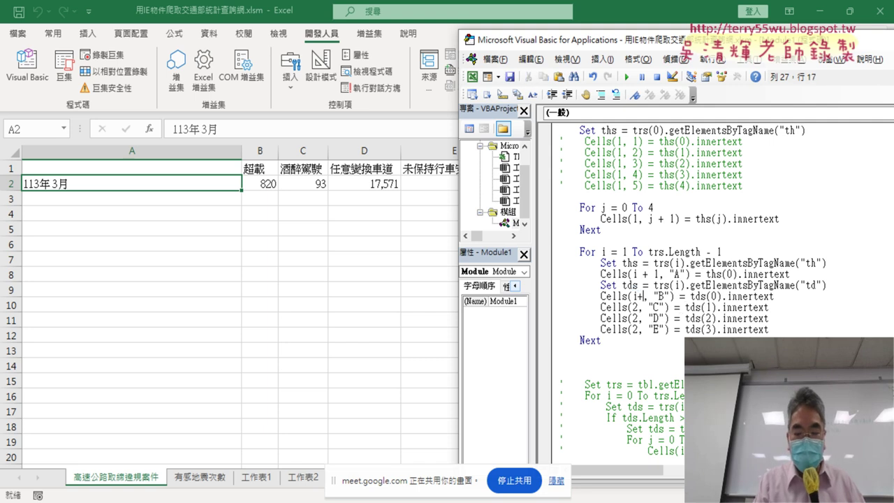
{"action": "left_click", "coordinate": [653, 318]}
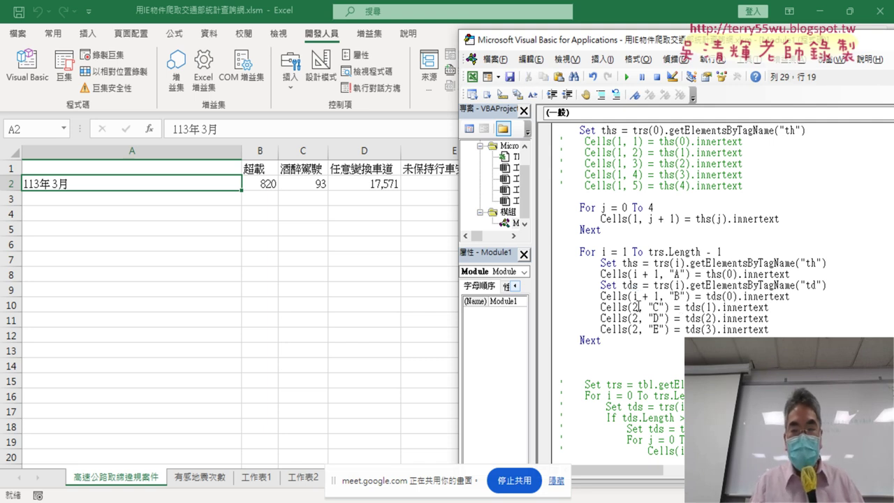
Change the row number in the column C, D and E Cells lines to i + 1
{"action": "double_click", "coordinate": [635, 307]}
{"action": "type", "text": "i"}
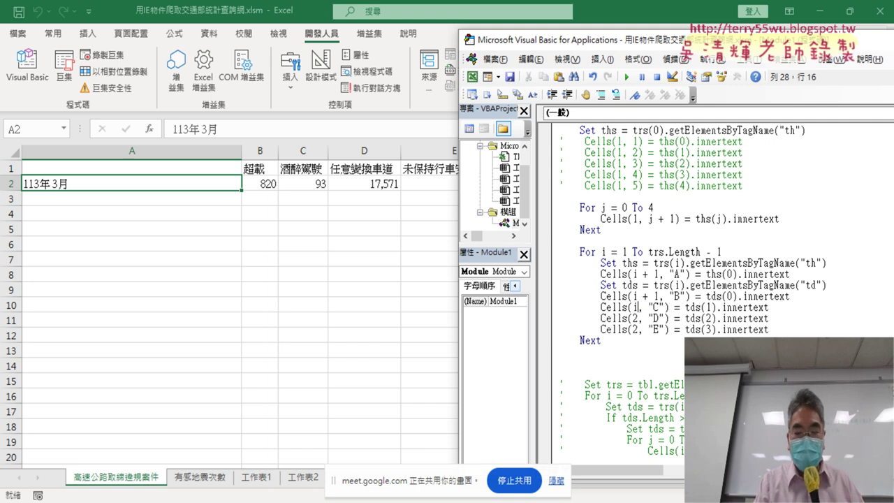
{"action": "type", "text": "+1"}
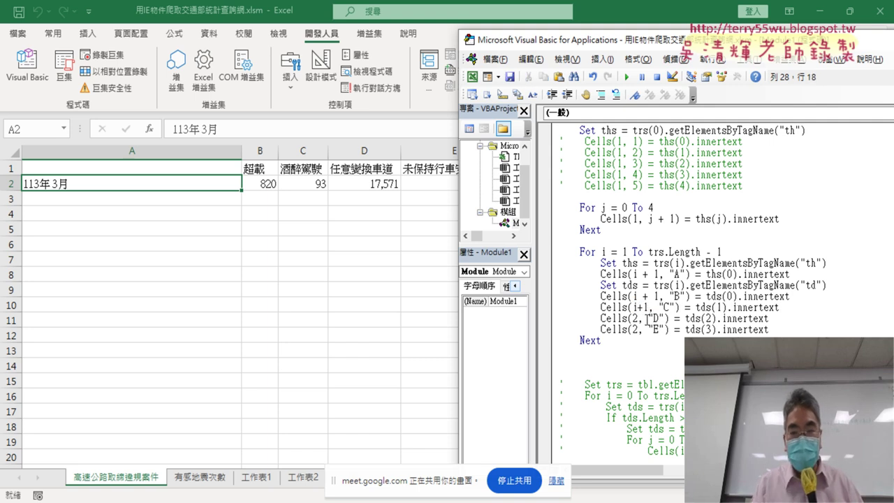
{"action": "double_click", "coordinate": [635, 318]}
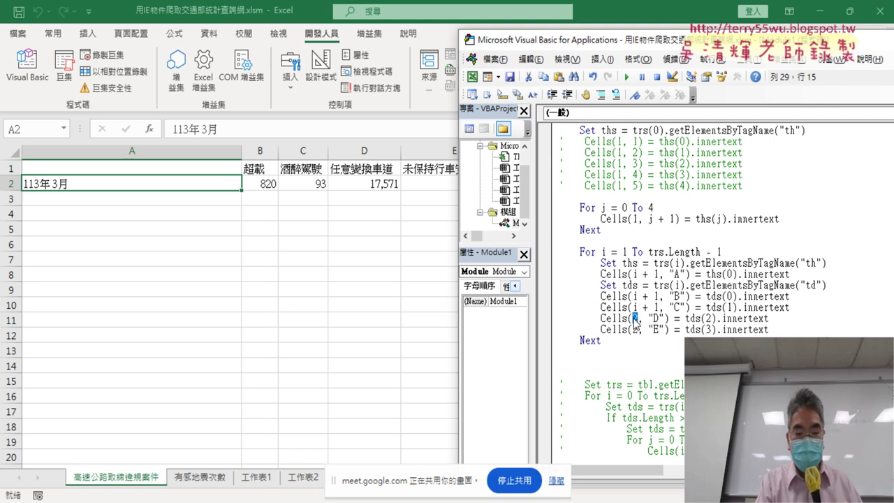
{"action": "type", "text": "i+1"}
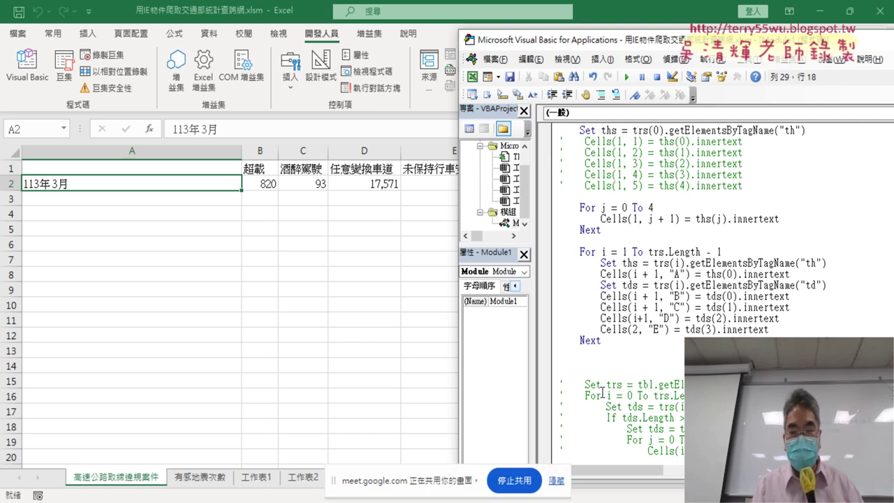
{"action": "double_click", "coordinate": [635, 329]}
{"action": "type", "text": "i "}
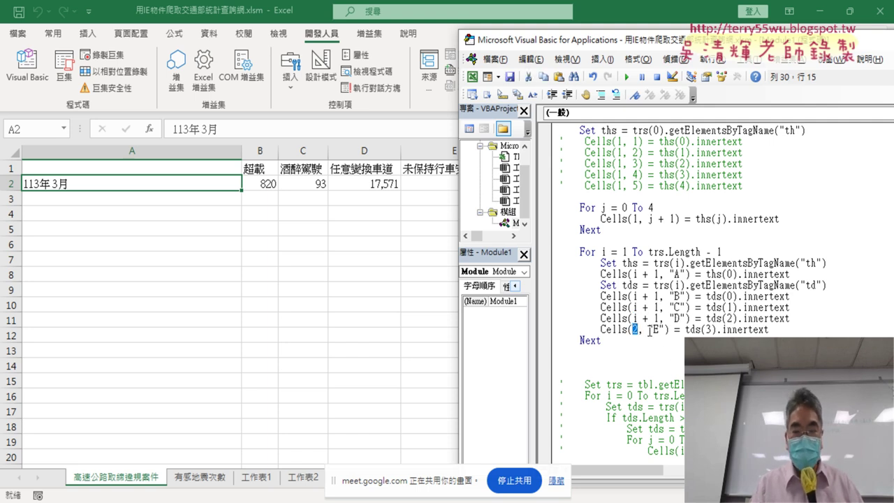
{"action": "type", "text": "+ 1"}
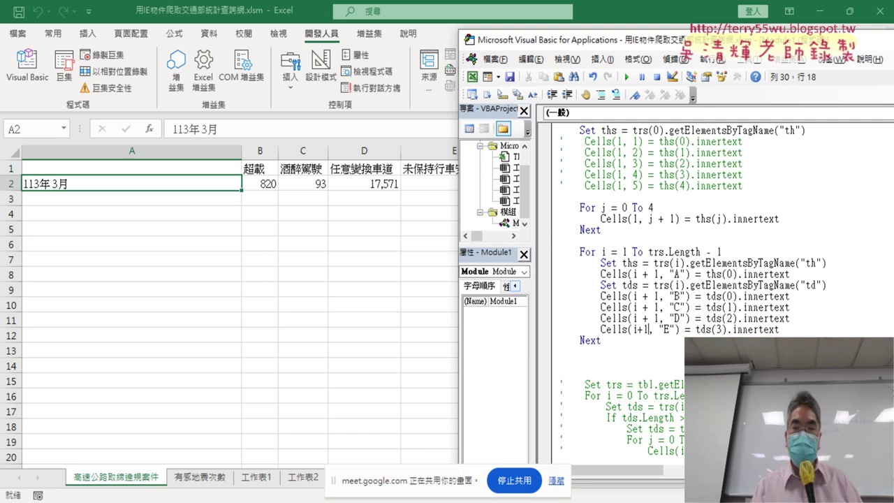
{"action": "left_click", "coordinate": [579, 374]}
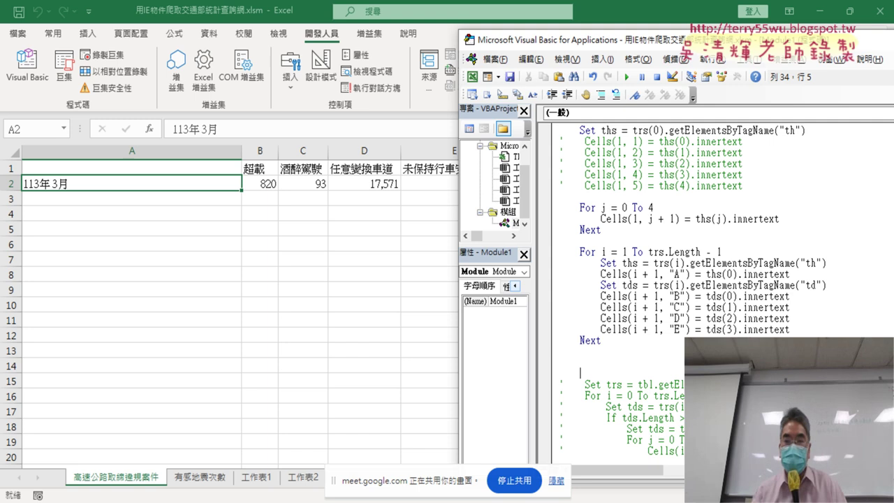
Highlight the month and four data-column writing lines, then run the macro with F5
{"action": "left_click_drag", "start_coordinate": [800, 273], "coordinate": [561, 266]}
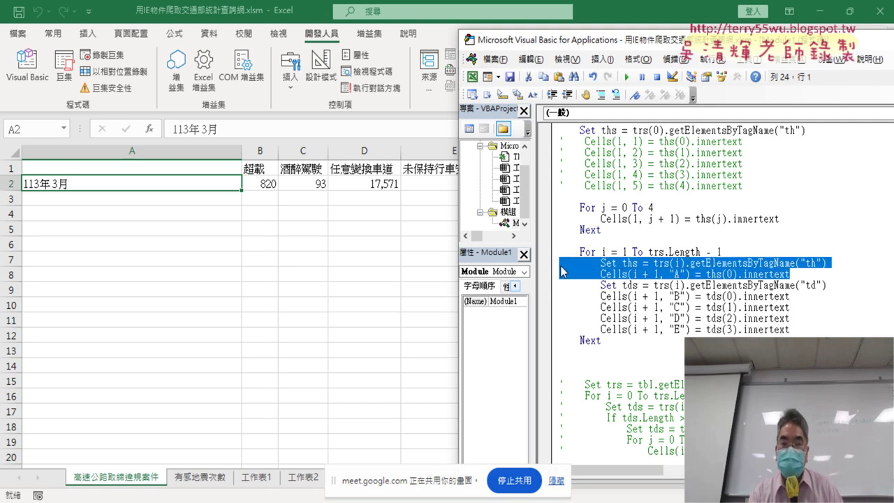
{"action": "mouse_move", "coordinate": [803, 329]}
{"action": "left_mouse_down"}
{"action": "mouse_move", "coordinate": [671, 319]}
{"action": "mouse_move", "coordinate": [563, 285]}
{"action": "left_mouse_up"}
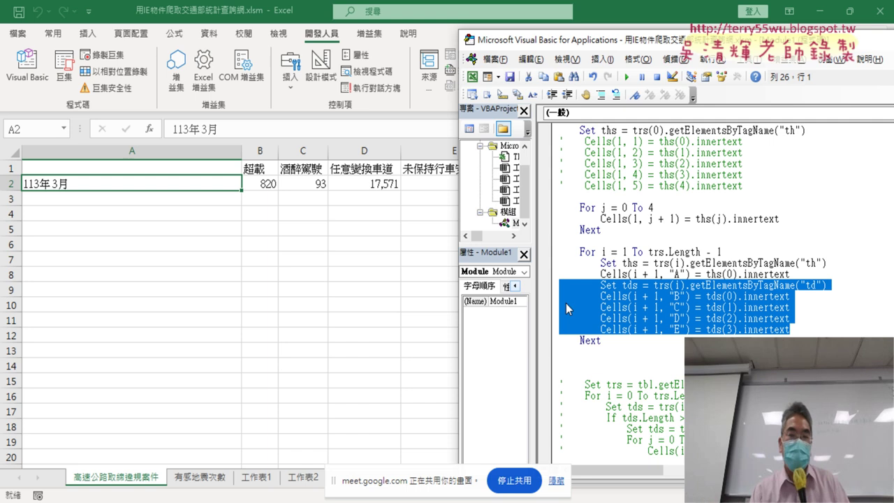
{"action": "left_click", "coordinate": [672, 307]}
{"action": "key", "text": "F5"}
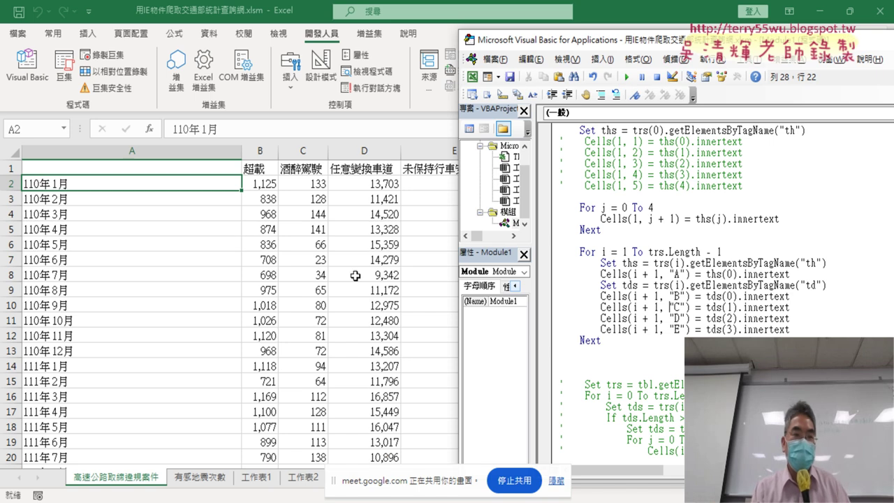
{"action": "left_click", "coordinate": [261, 226]}
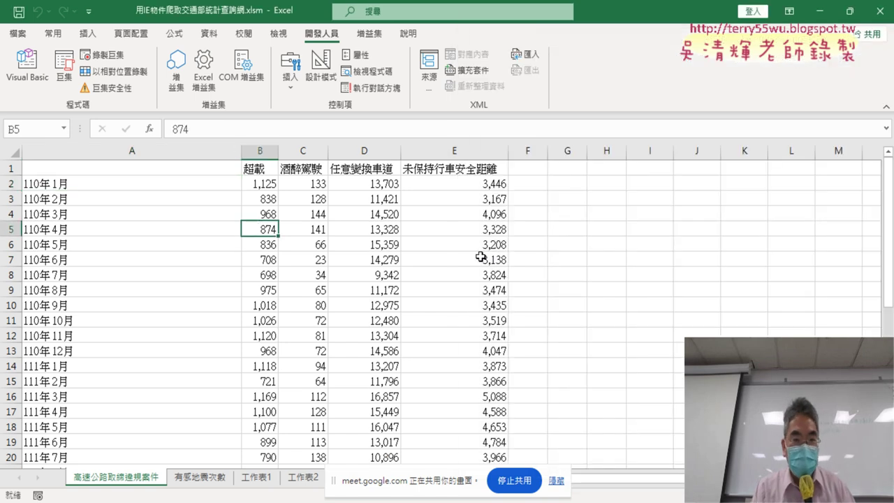
{"action": "scroll", "coordinate": [480, 257], "scroll_direction": "down", "scroll_amount": 2}
{"action": "scroll", "coordinate": [481, 257], "scroll_direction": "up", "scroll_amount": 2}
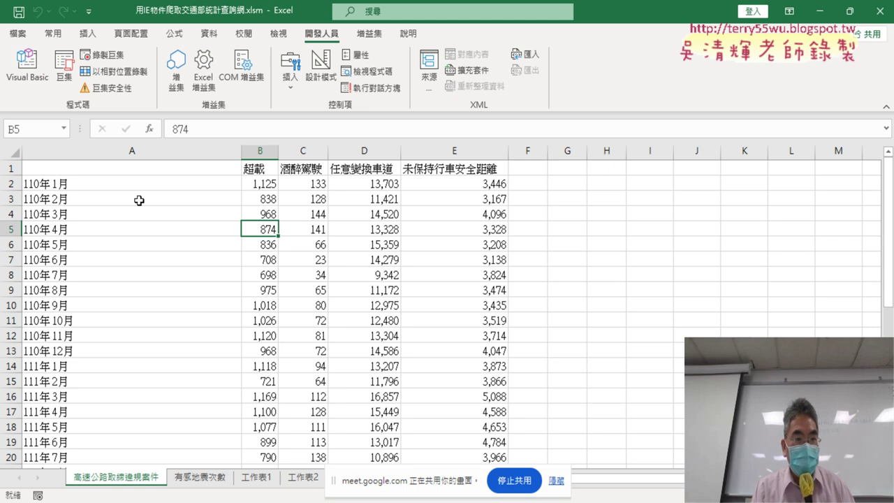
{"action": "left_click", "coordinate": [72, 185]}
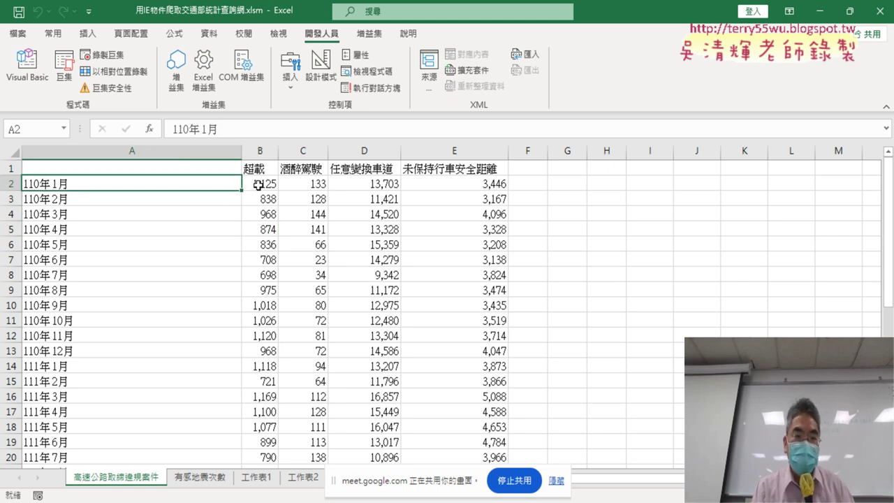
{"action": "left_click_drag", "start_coordinate": [255, 186], "coordinate": [490, 185]}
{"action": "scroll", "coordinate": [152, 297], "scroll_direction": "down", "scroll_amount": 3}
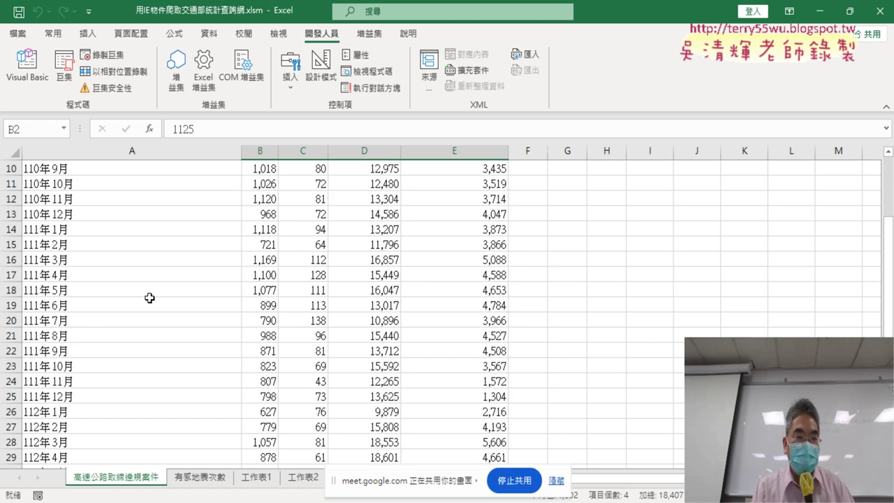
{"action": "scroll", "coordinate": [152, 297], "scroll_direction": "down", "scroll_amount": 4}
{"action": "scroll", "coordinate": [153, 297], "scroll_direction": "down", "scroll_amount": 2}
{"action": "left_click_drag", "start_coordinate": [263, 352], "coordinate": [491, 351]}
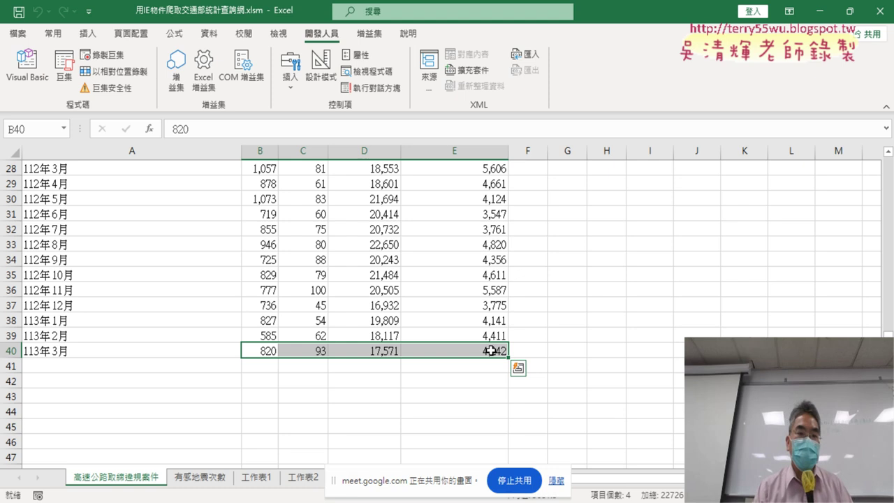
{"action": "left_click", "coordinate": [27, 66]}
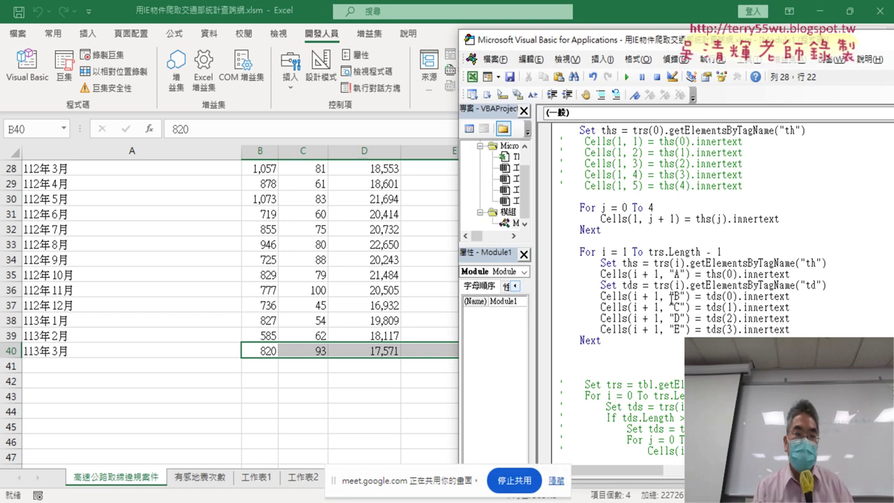
Uncomment the 自動調整欄寬 Columns.AutoFit lines and copy them directly after the loop's Next
{"action": "scroll", "coordinate": [671, 307], "scroll_direction": "down", "scroll_amount": 5}
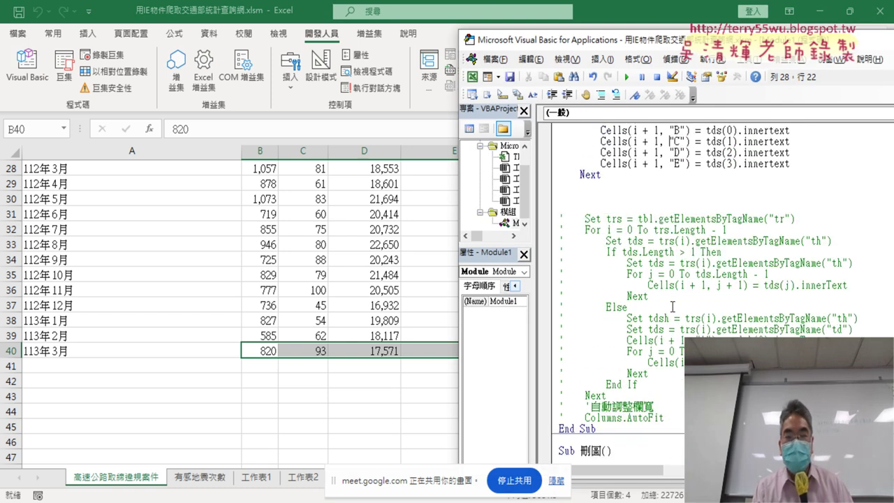
{"action": "left_click_drag", "start_coordinate": [665, 418], "coordinate": [555, 410]}
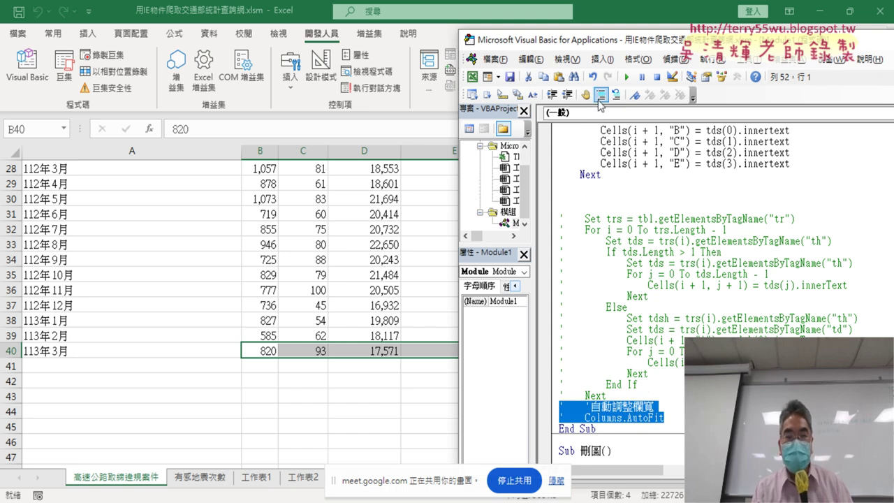
{"action": "left_click", "coordinate": [615, 95]}
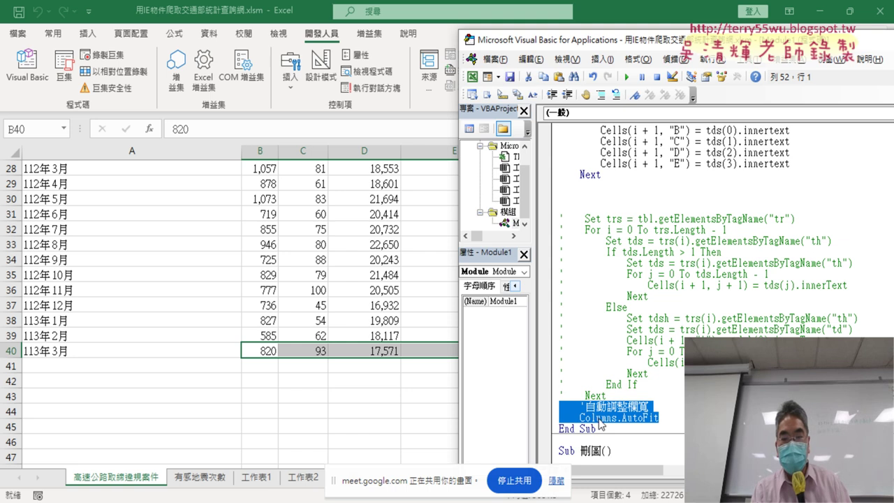
{"action": "left_click_drag", "start_coordinate": [659, 418], "coordinate": [555, 406]}
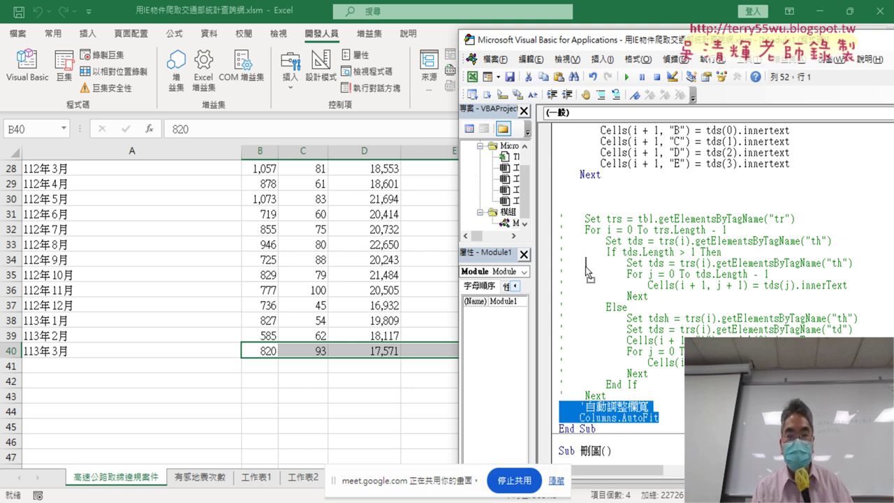
{"action": "left_click_drag", "start_coordinate": [558, 185], "coordinate": [559, 186]}
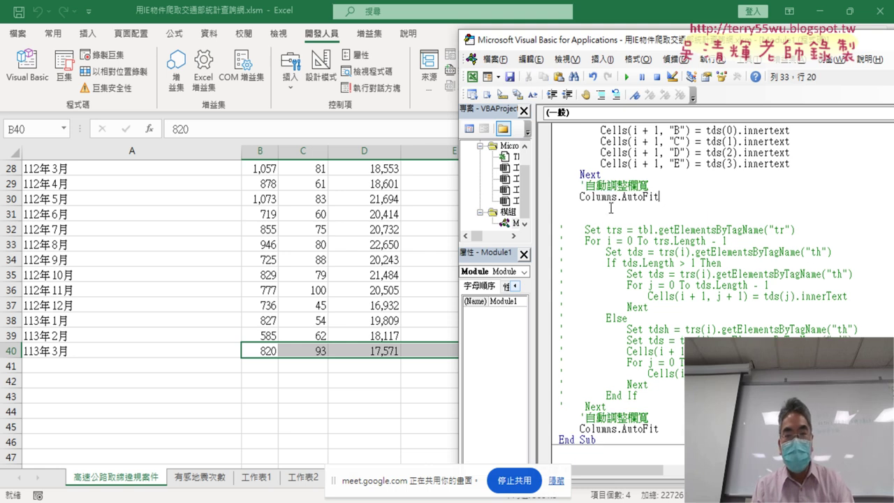
Comment out the original AutoFit lines near the end of the macro
{"action": "left_click_drag", "start_coordinate": [674, 429], "coordinate": [558, 418]}
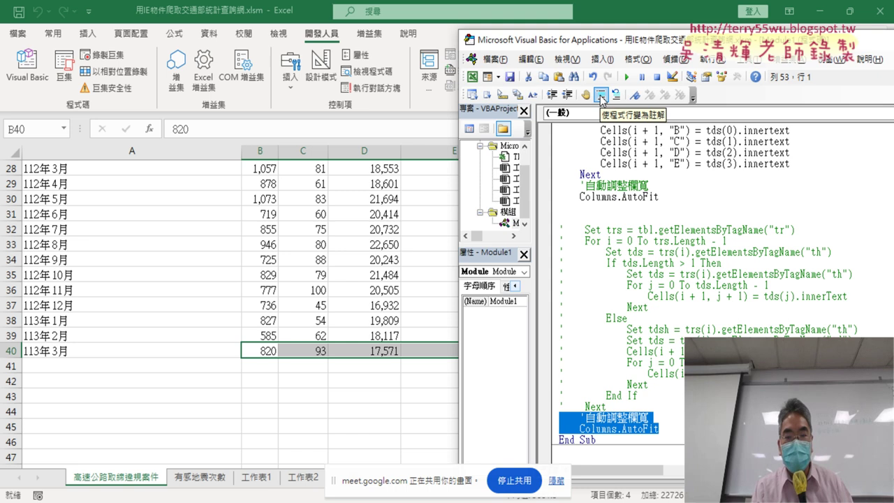
{"action": "left_click", "coordinate": [600, 94]}
{"action": "left_click", "coordinate": [655, 241]}
{"action": "scroll", "coordinate": [804, 258], "scroll_direction": "up", "scroll_amount": 1}
{"action": "scroll", "coordinate": [768, 237], "scroll_direction": "up", "scroll_amount": 2}
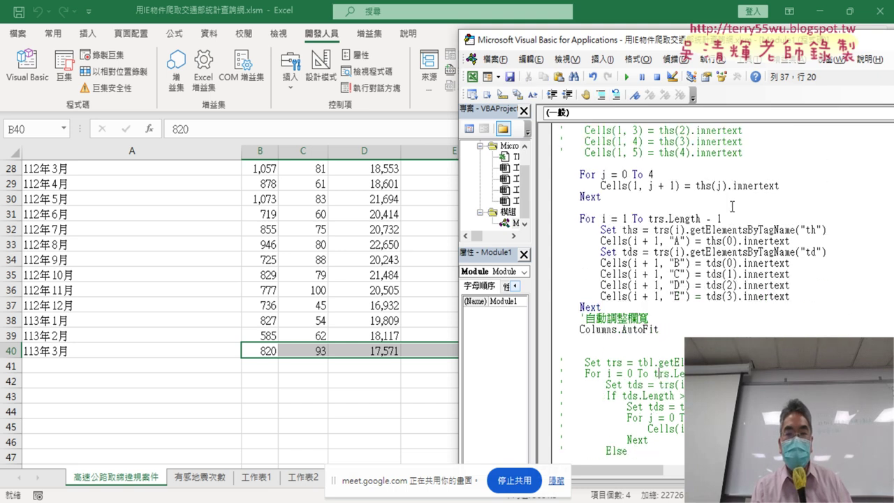
{"action": "scroll", "coordinate": [740, 223], "scroll_direction": "up", "scroll_amount": 1}
{"action": "scroll", "coordinate": [735, 219], "scroll_direction": "up", "scroll_amount": 1}
{"action": "scroll", "coordinate": [735, 219], "scroll_direction": "up", "scroll_amount": 1}
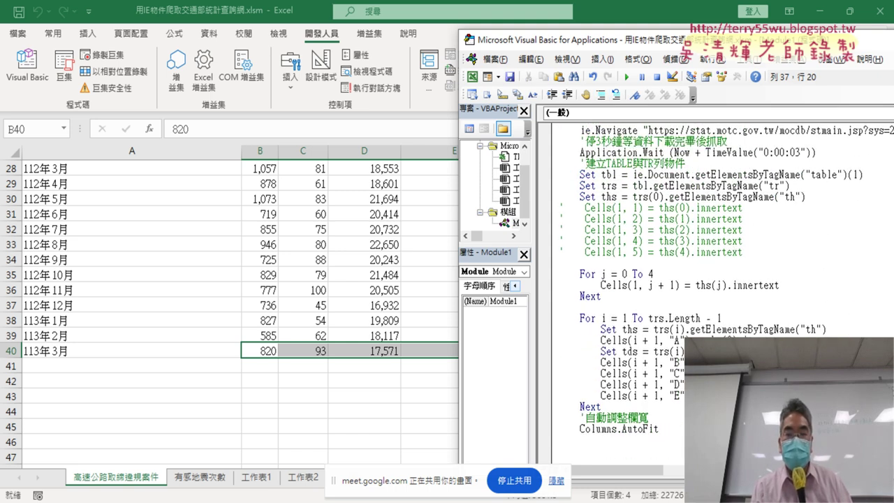
Run the updated macro so the monthly table refills with auto-fitted columns showing headers like 未保持行車安全距離 in full
{"action": "left_click", "coordinate": [626, 77]}
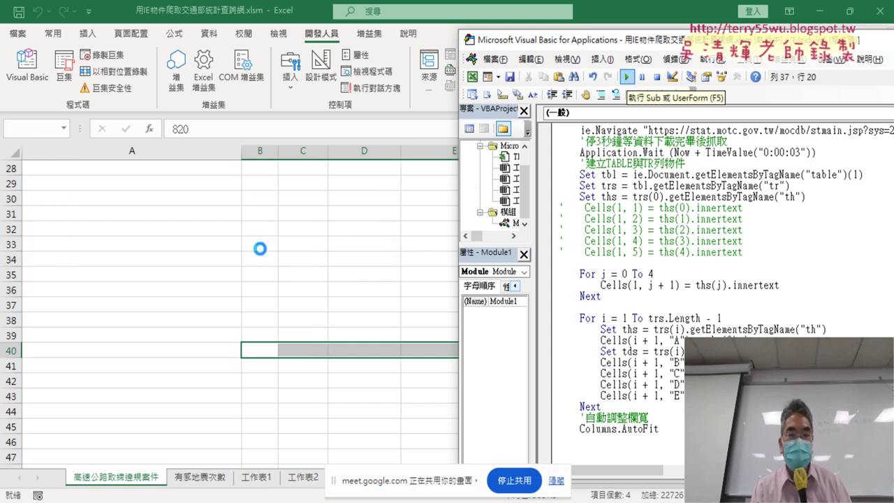
{"action": "scroll", "coordinate": [213, 250], "scroll_direction": "up", "scroll_amount": 4}
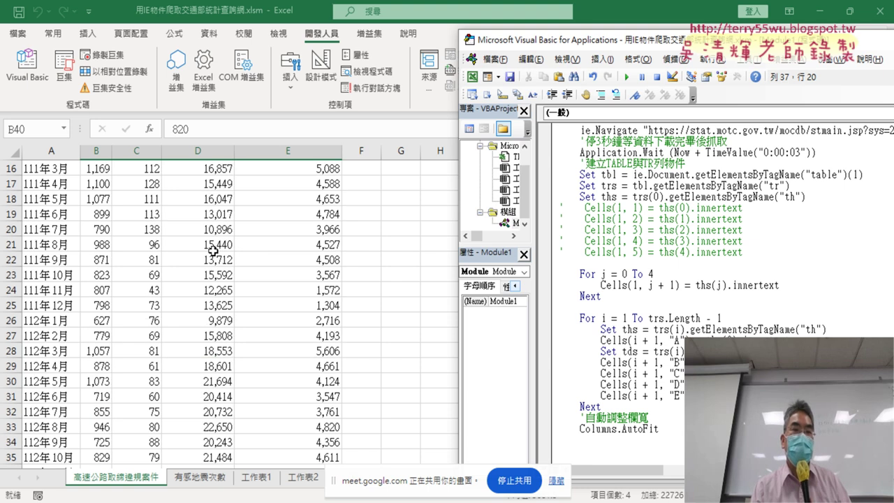
{"action": "scroll", "coordinate": [213, 250], "scroll_direction": "up", "scroll_amount": 4}
{"action": "scroll", "coordinate": [213, 250], "scroll_direction": "up", "scroll_amount": 1}
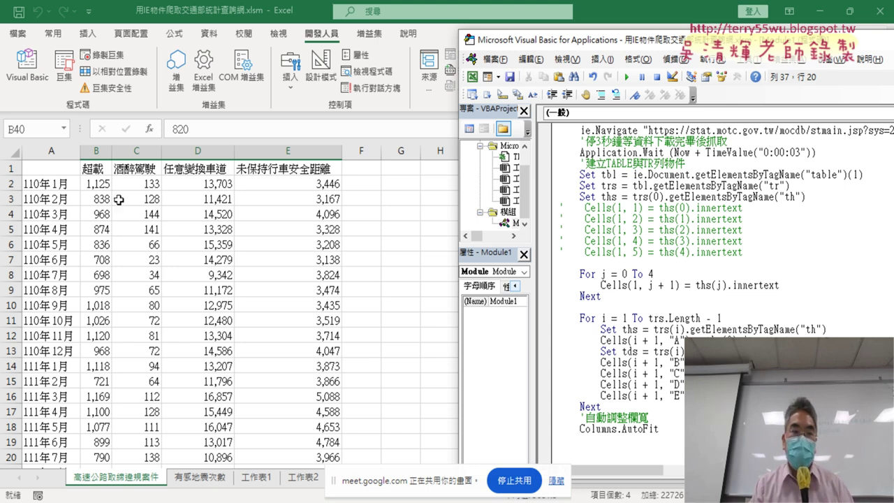
{"action": "left_click_drag", "start_coordinate": [723, 319], "coordinate": [557, 325]}
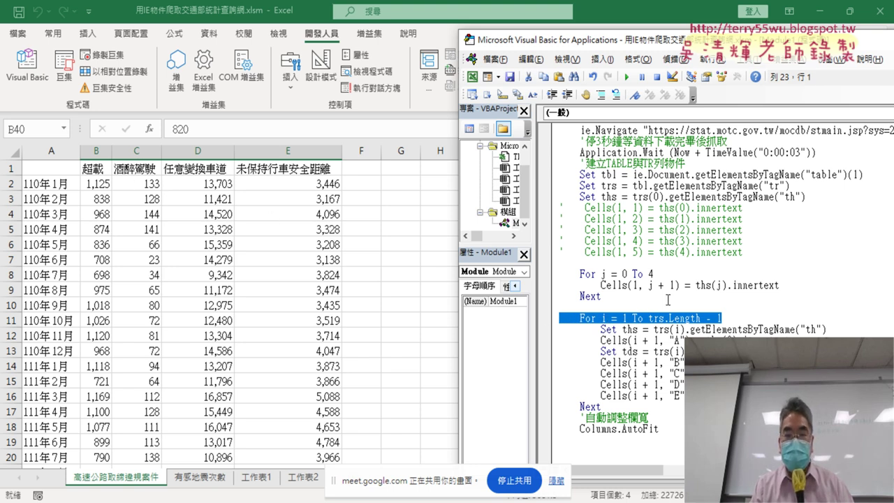
{"action": "left_click", "coordinate": [626, 318]}
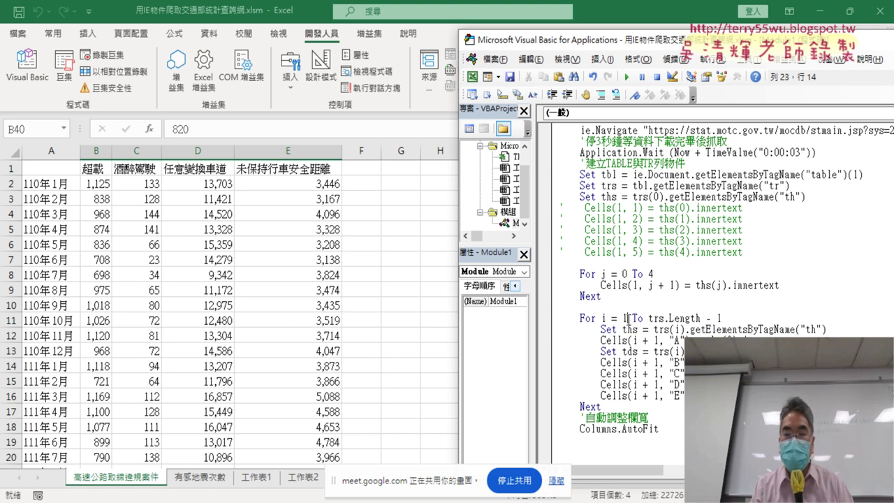
{"action": "double_click", "coordinate": [626, 318]}
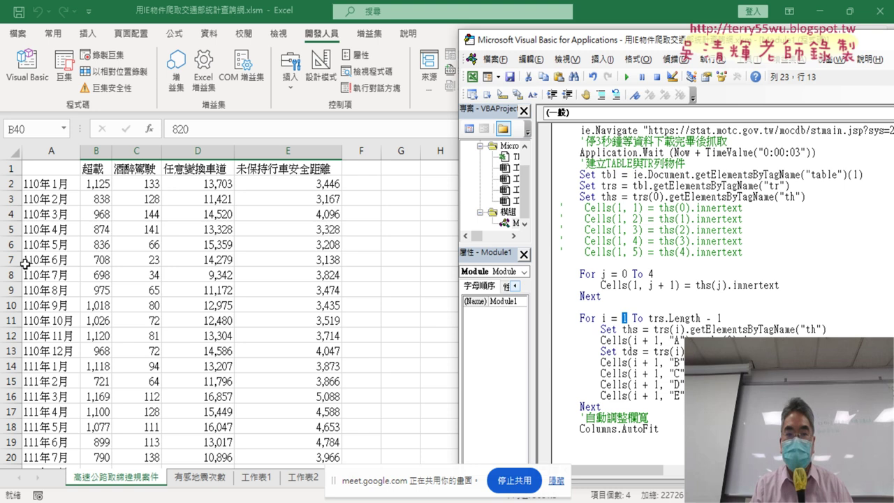
{"action": "left_click_drag", "start_coordinate": [722, 319], "coordinate": [636, 318]}
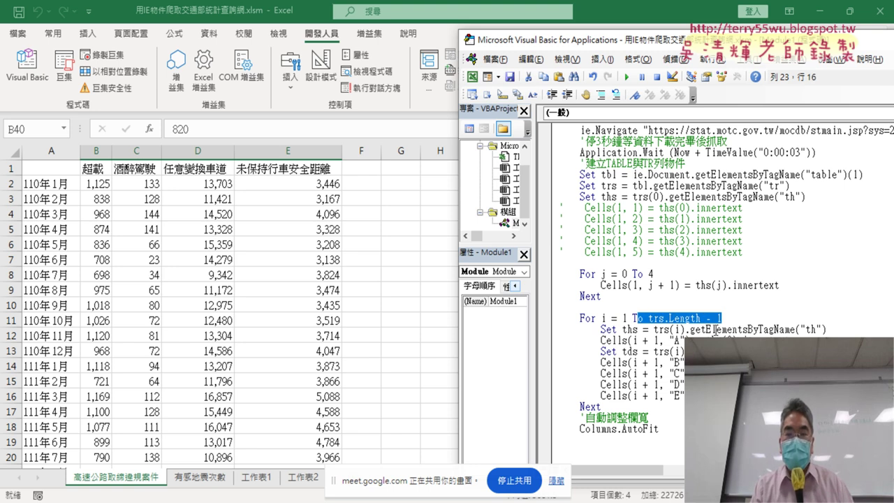
{"action": "left_click_drag", "start_coordinate": [826, 329], "coordinate": [689, 329]}
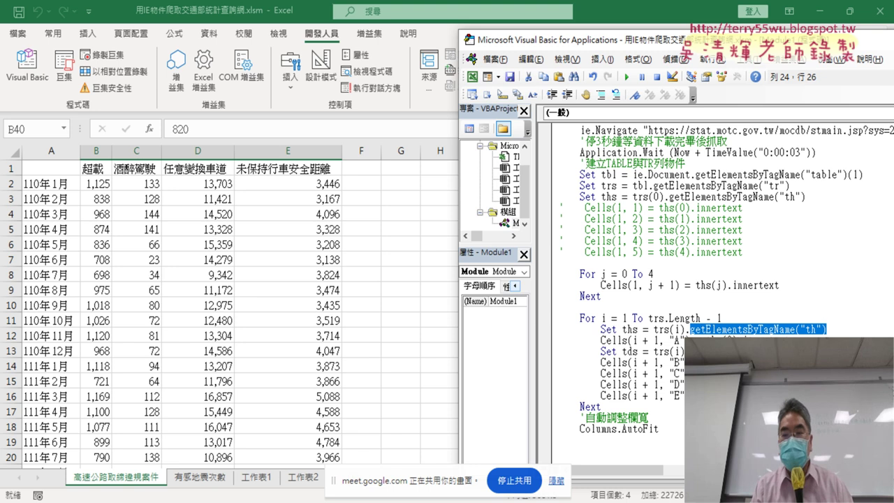
{"action": "left_click_drag", "start_coordinate": [769, 395], "coordinate": [591, 328]}
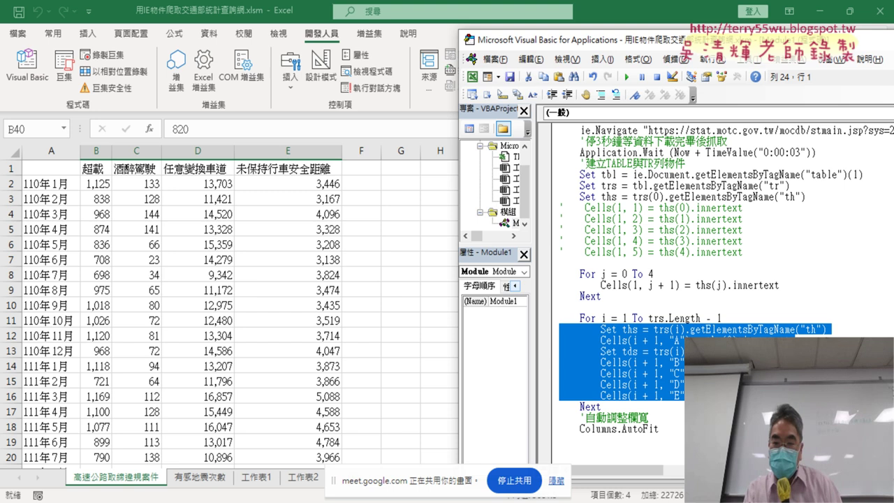
{"action": "left_click_drag", "start_coordinate": [548, 396], "coordinate": [549, 363]}
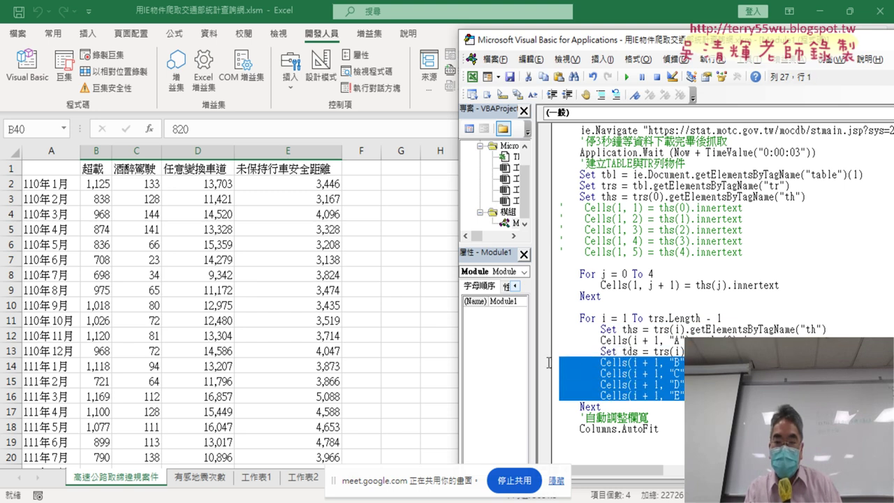